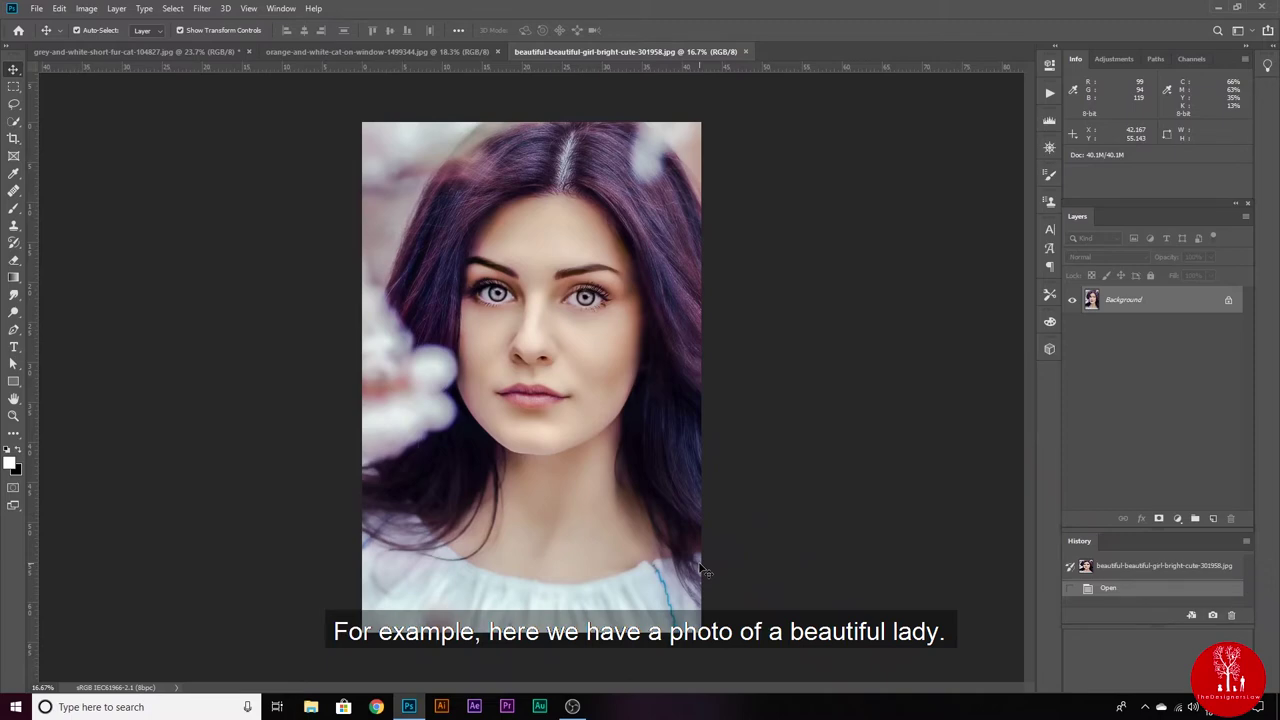
Try enlarging the woman's eyes in Liquify's face tools, then discard the edits.
click(201, 8)
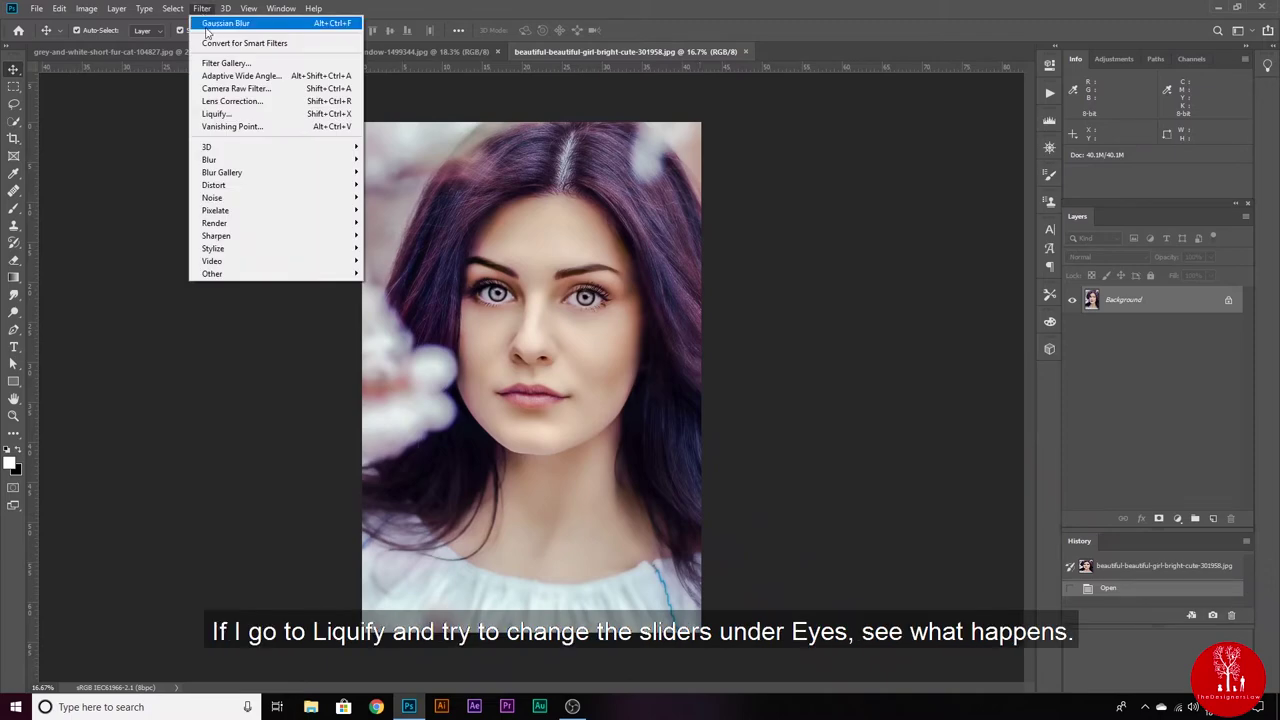
click(230, 108)
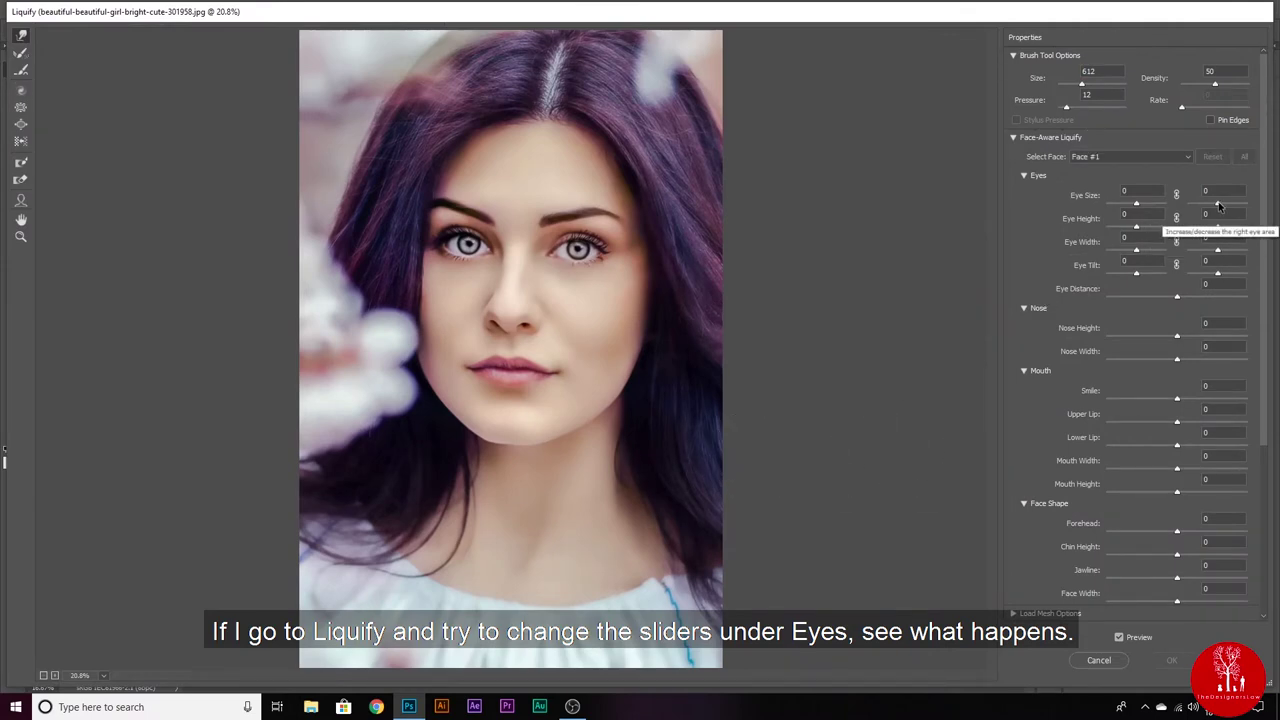
mouse_move(1218, 204)
mouse_down()
mouse_move(1247, 205)
mouse_move(1220, 203)
mouse_up()
mouse_move(1217, 226)
mouse_down()
mouse_move(1244, 251)
mouse_move(1215, 256)
mouse_up()
click(1105, 660)
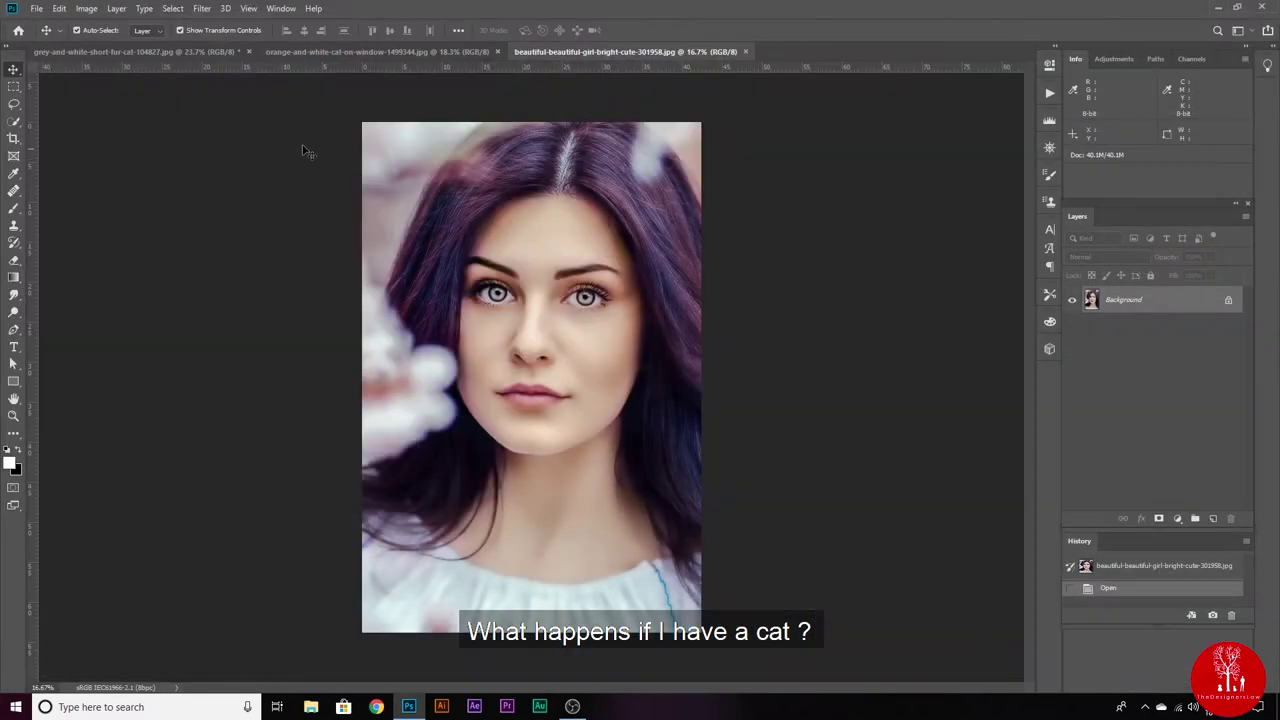
Open Liquify on the cat photo, find 'No Faces Detected', and cancel.
click(202, 8)
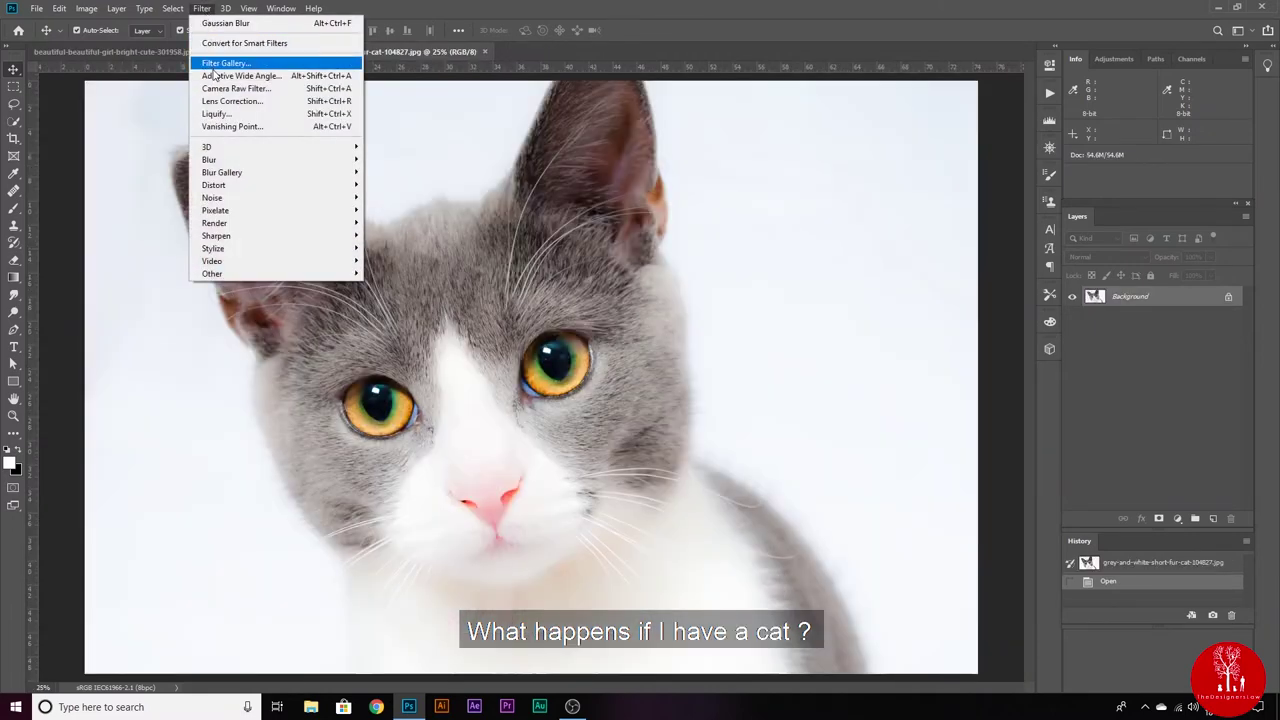
click(216, 113)
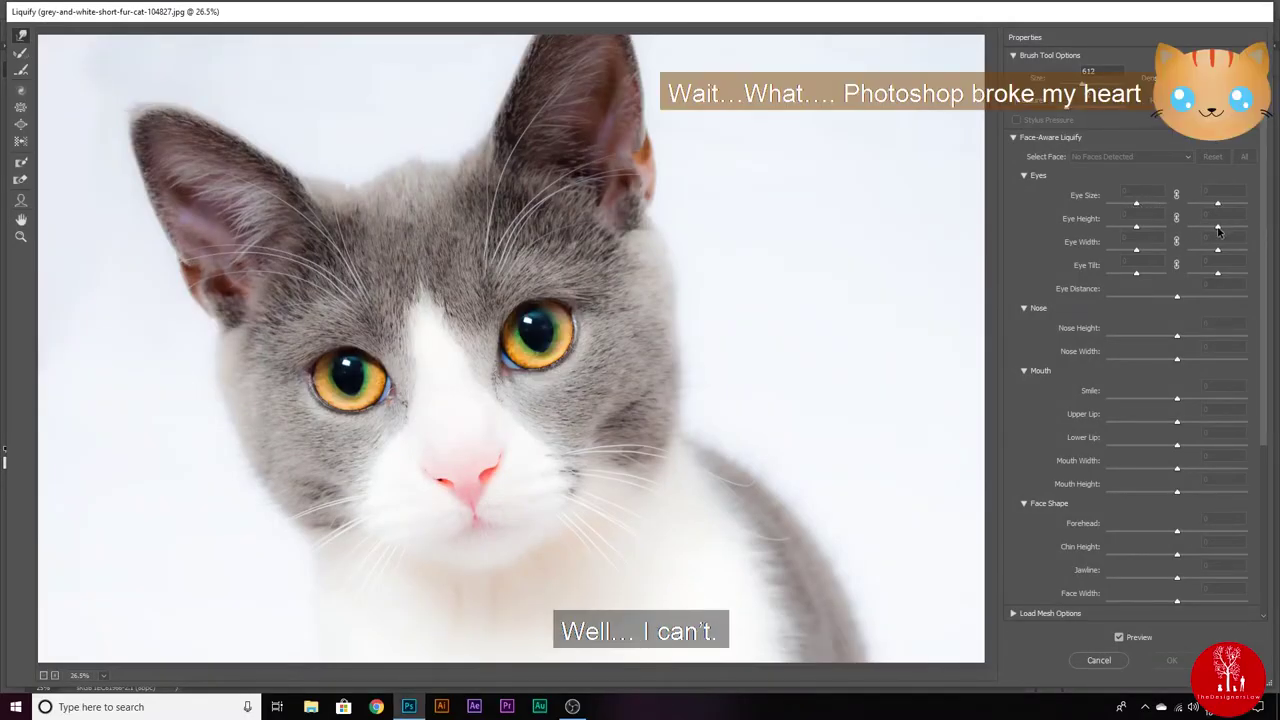
click(1100, 660)
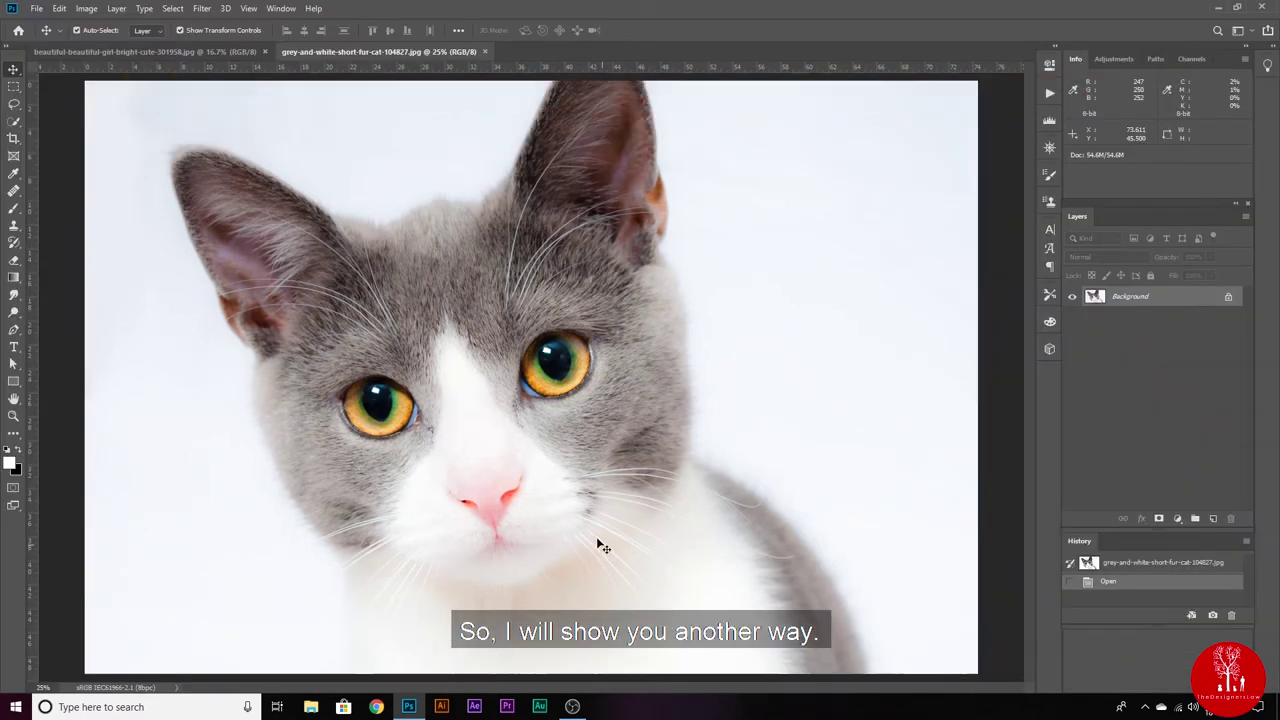
Lasso a loose selection around the cat's right-side eye, adding fur beside it.
click(14, 104)
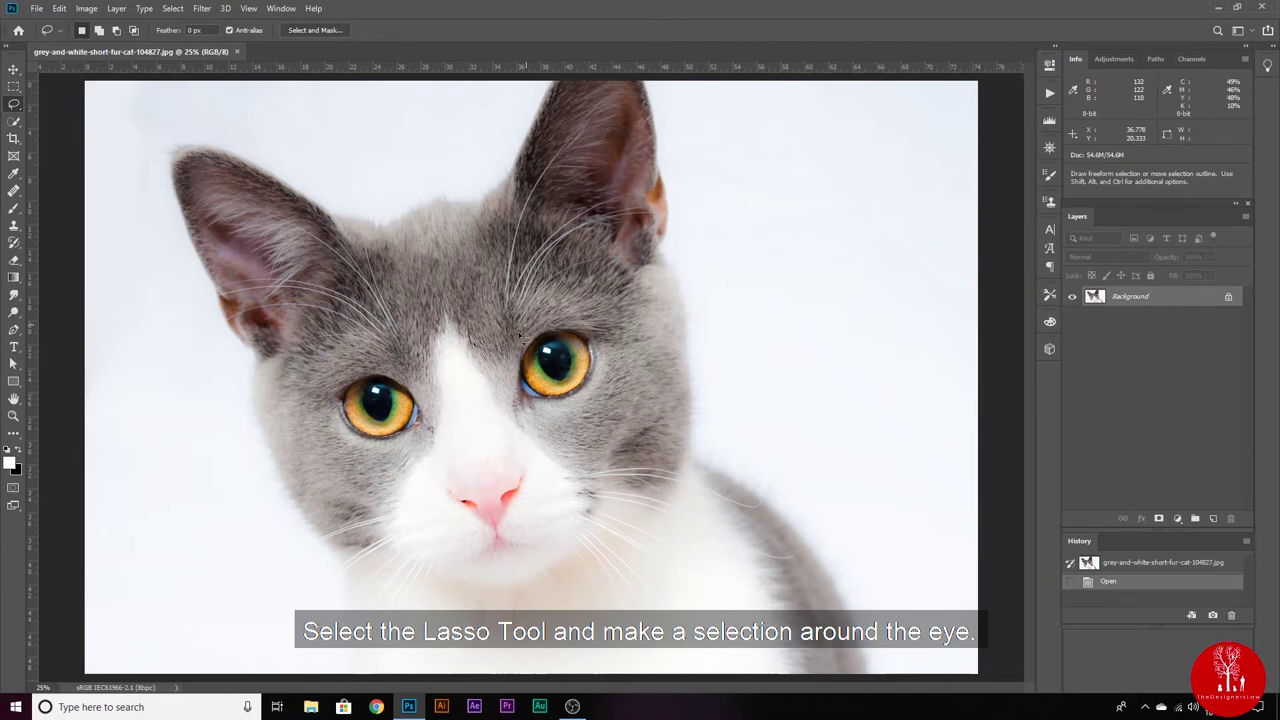
drag(522, 408, 551, 418)
drag(583, 325, 530, 326)
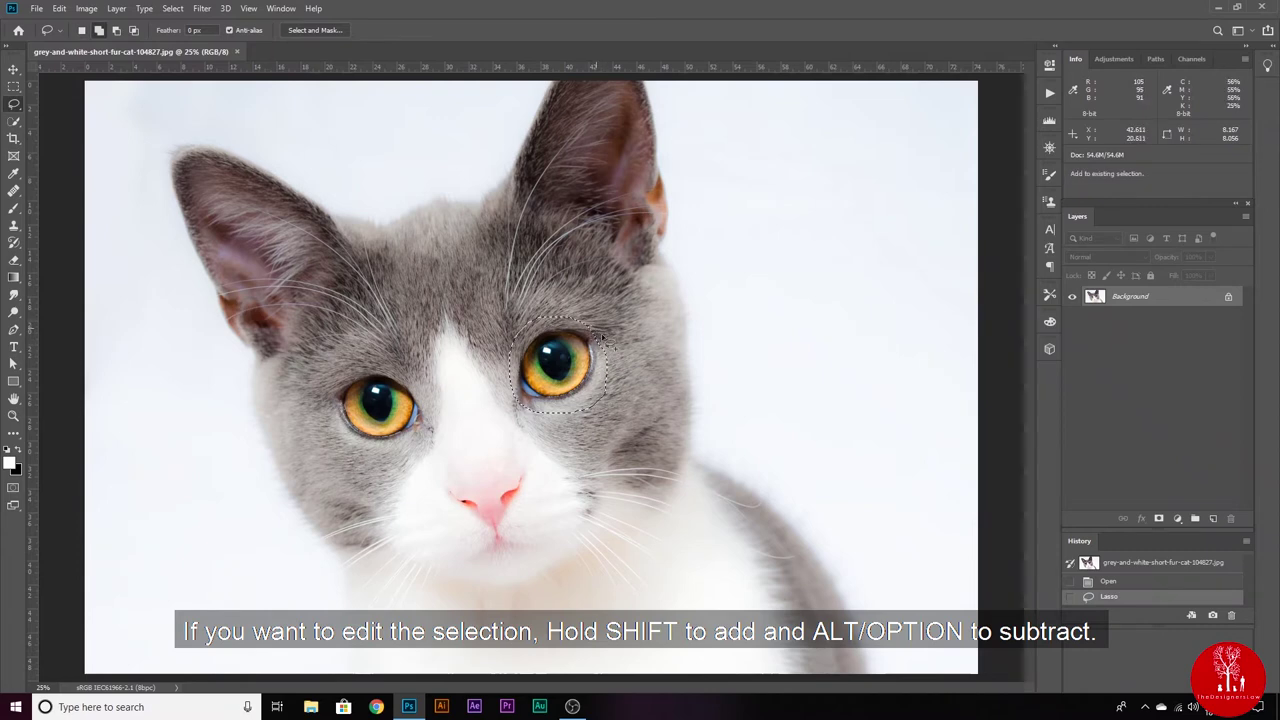
drag(598, 338, 606, 385)
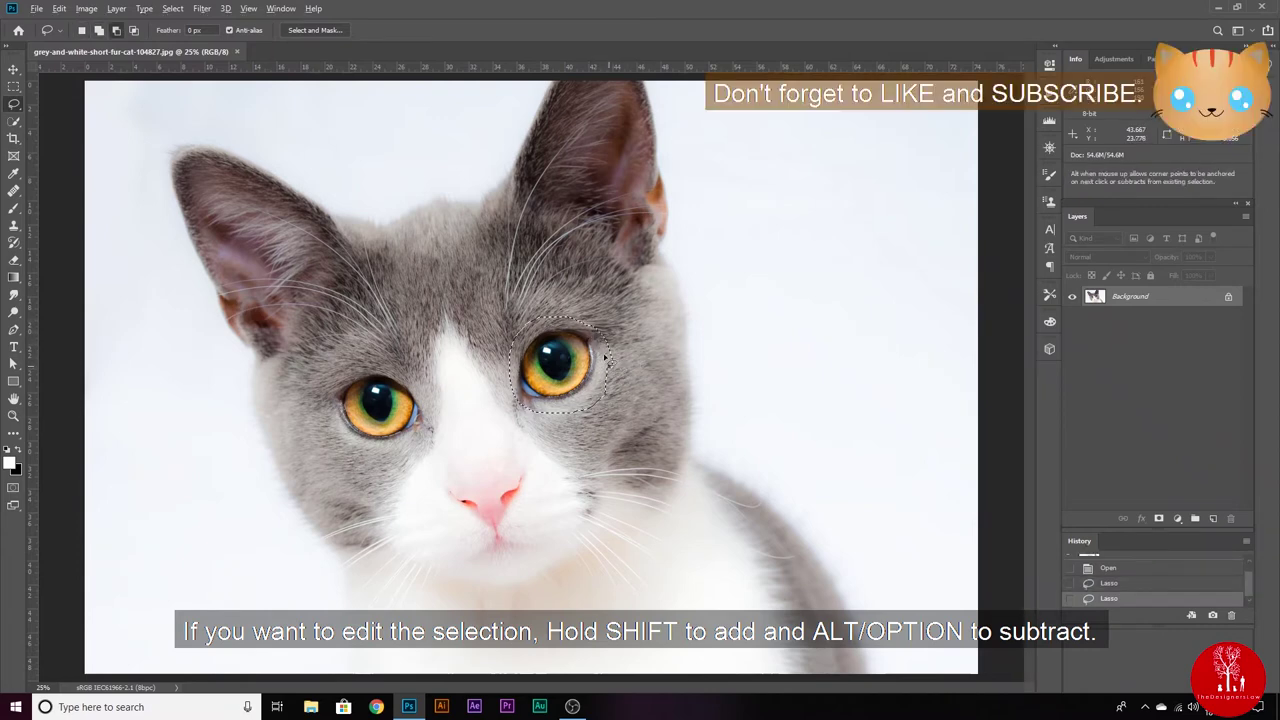
drag(612, 343, 604, 372)
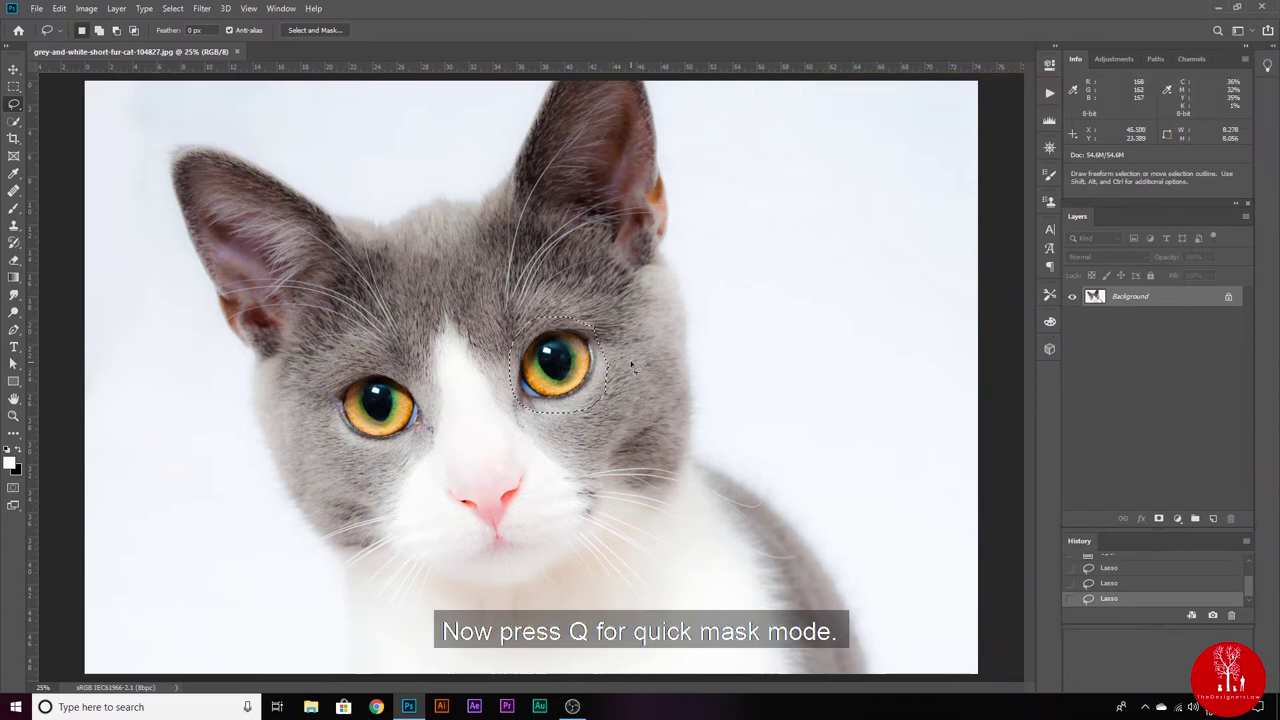
In Quick Mask, apply a 36-pixel Gaussian Blur to the eye mask.
key(q)
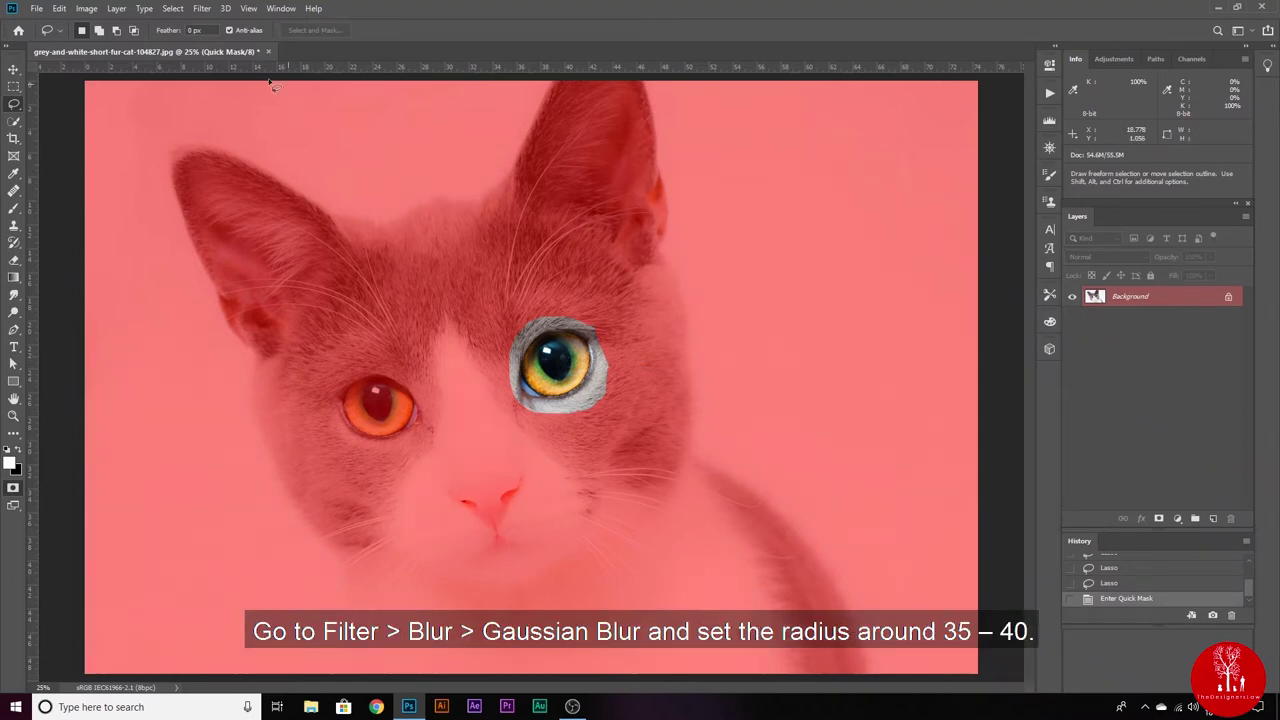
click(202, 8)
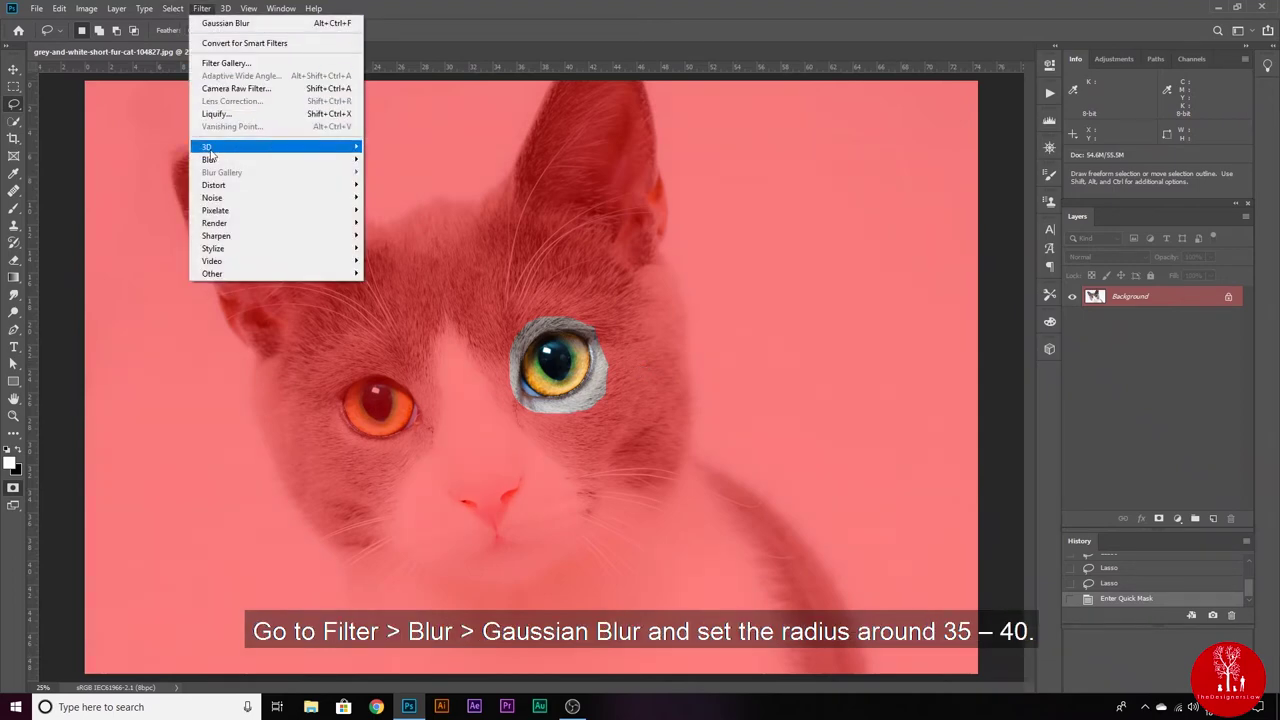
click(392, 208)
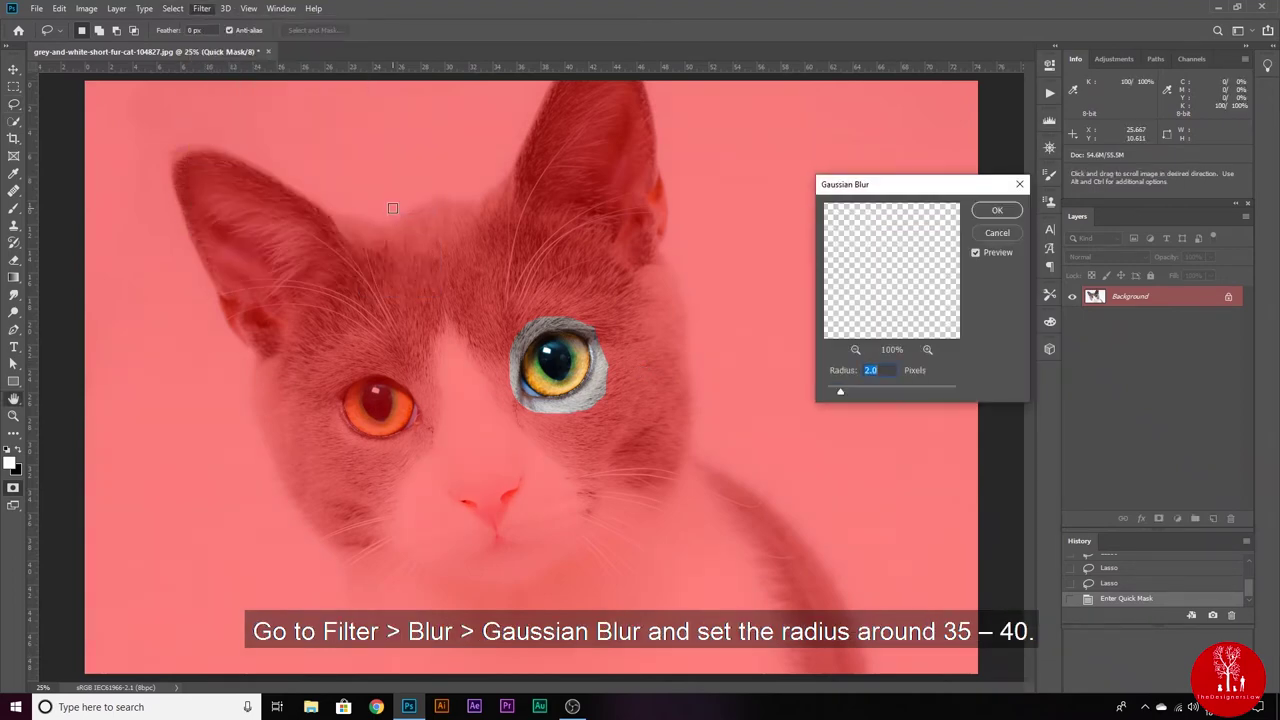
drag(841, 392, 891, 395)
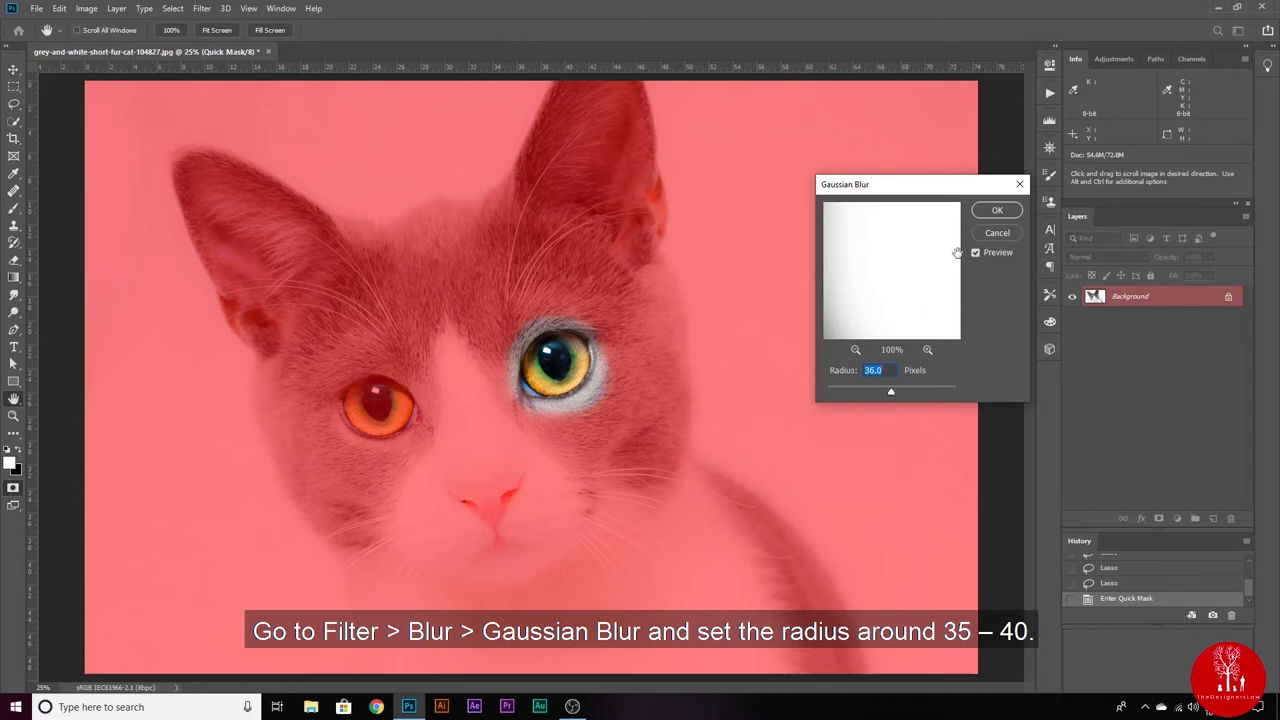
click(993, 211)
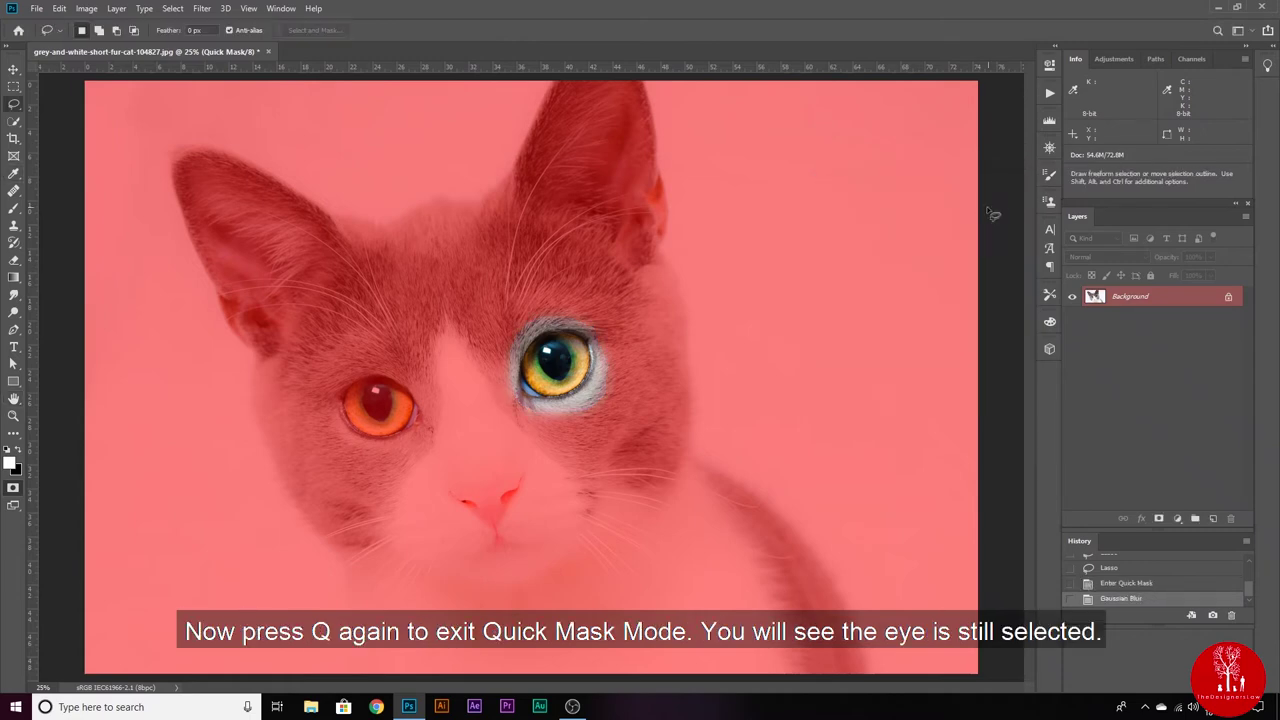
Copy the feathered right-side eye selection onto a new Layer 1.
key(q)
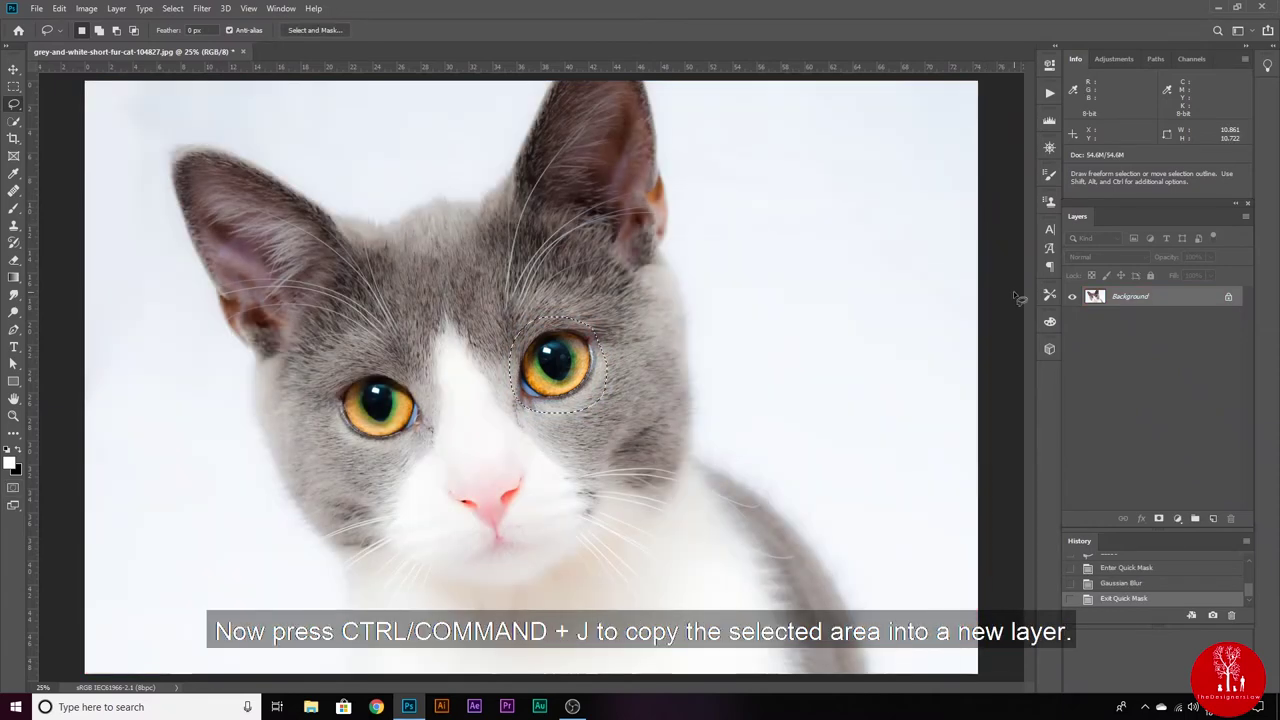
key(ctrl+j)
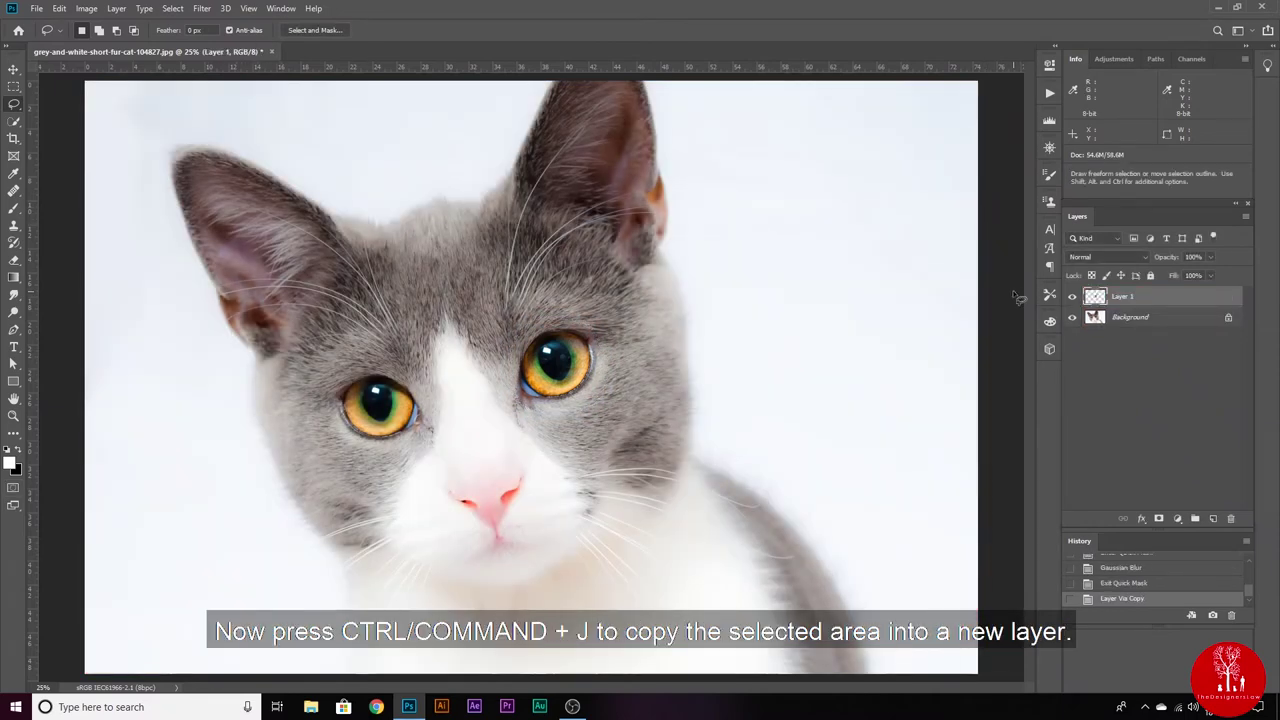
alt+click(1073, 297)
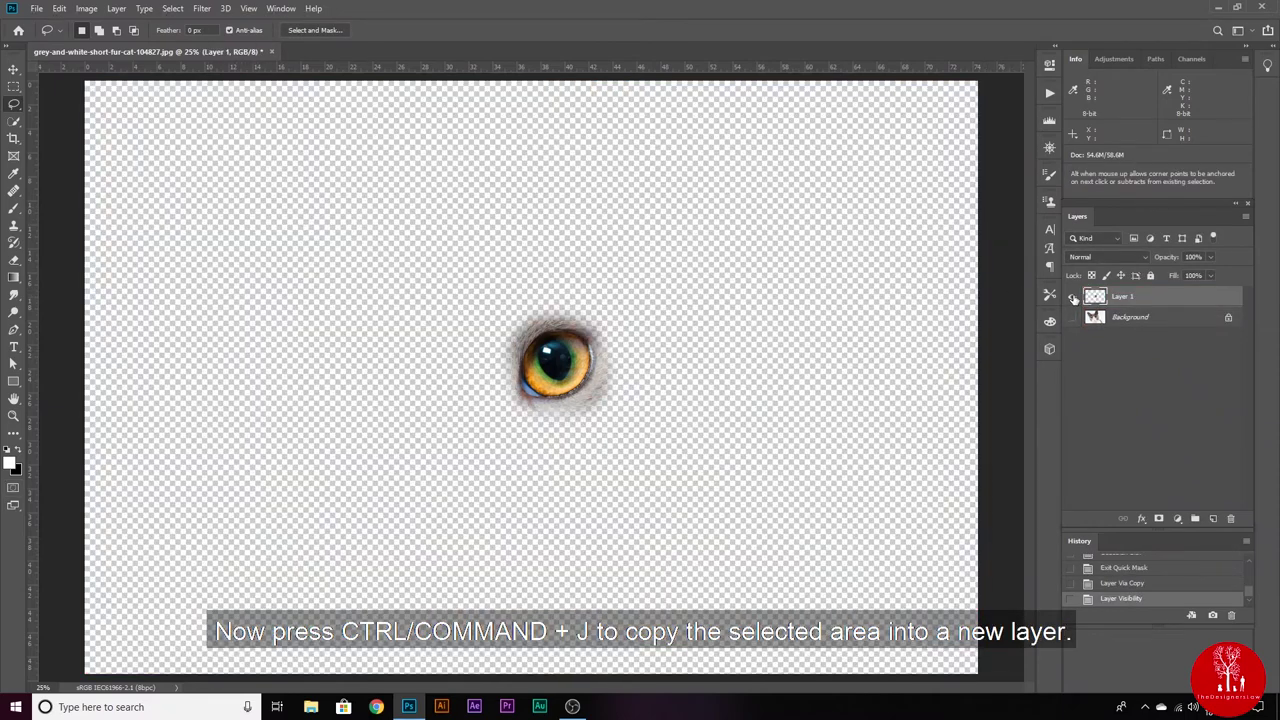
alt+click(1073, 297)
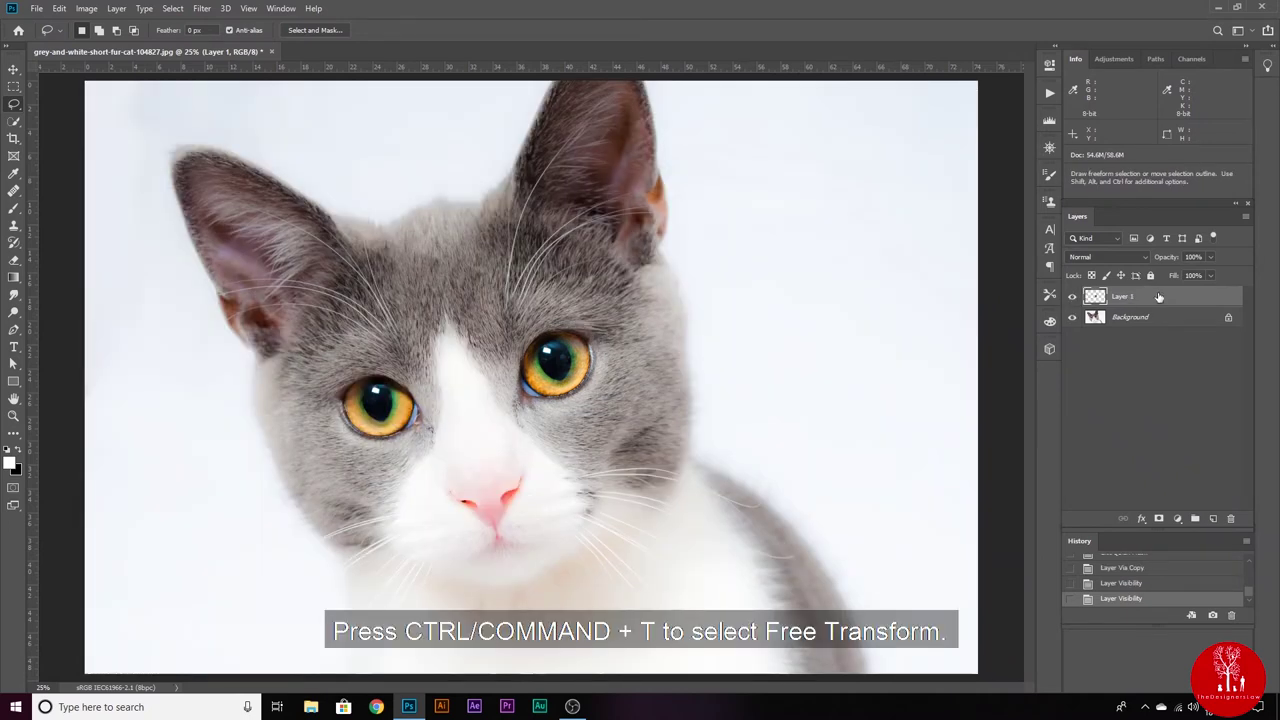
Scale the copied eye from its centre to about 120.6% and commit.
key(ctrl)
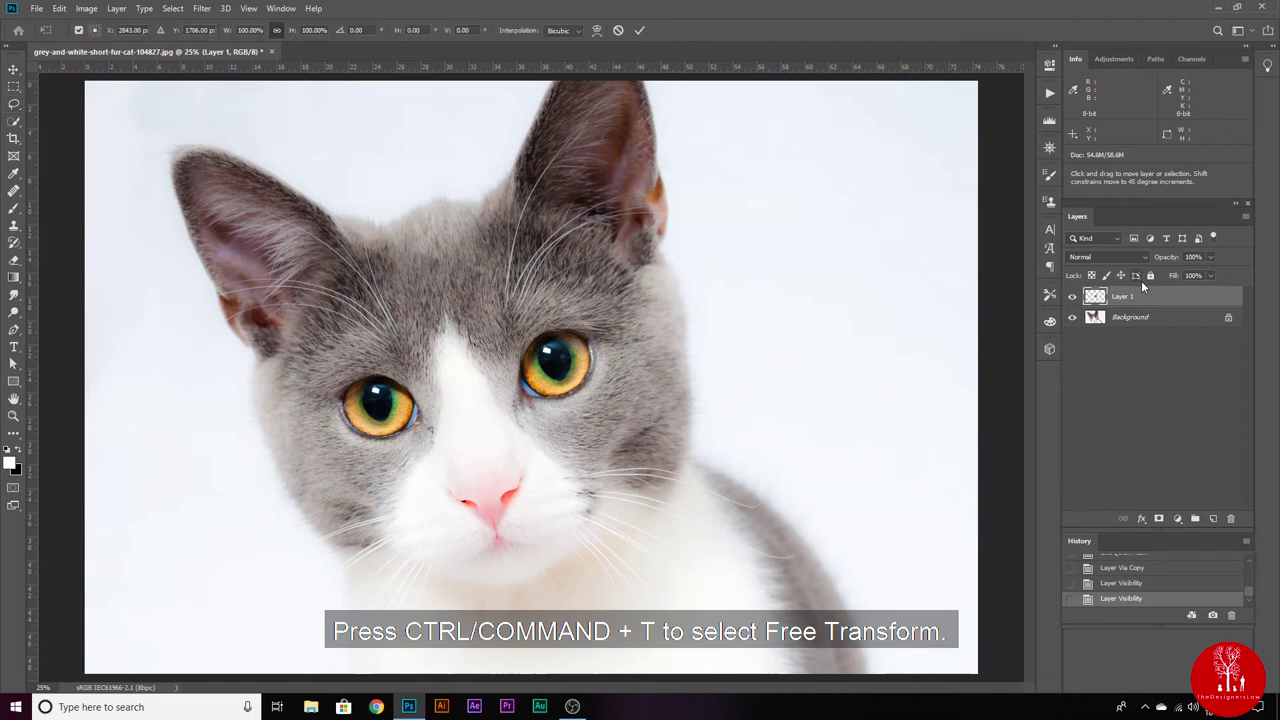
key(ctrl+t)
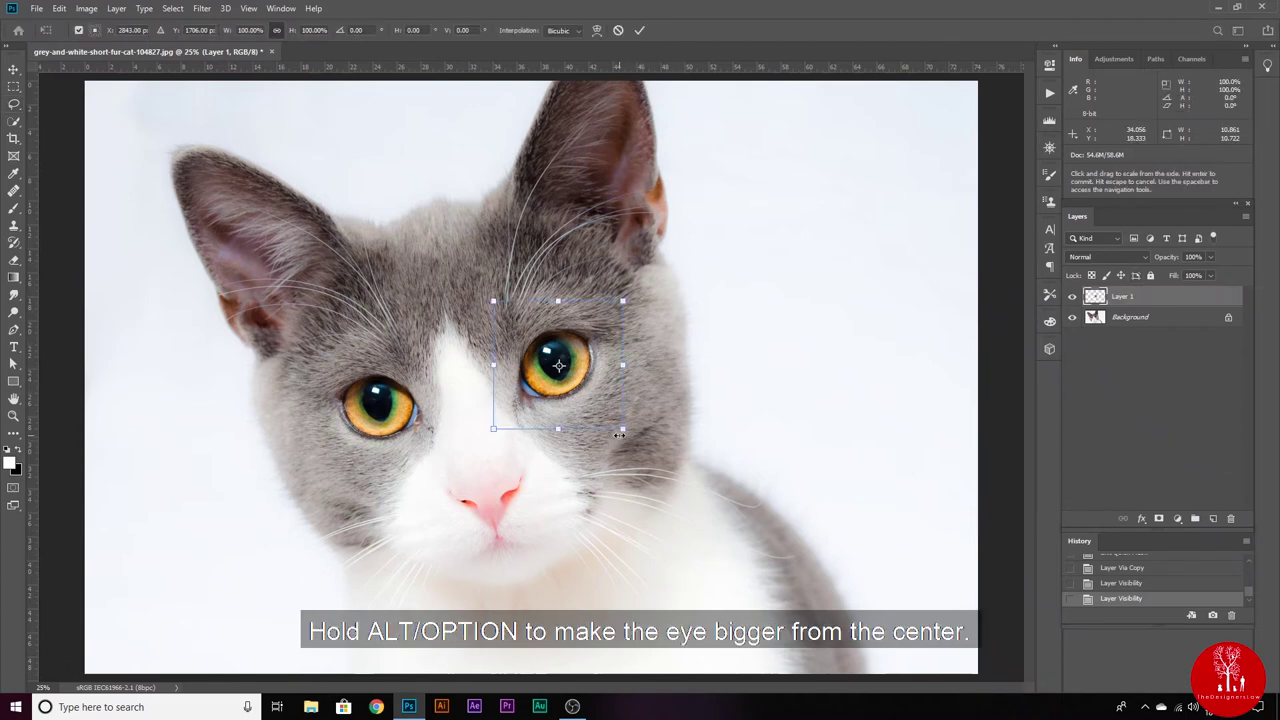
drag(622, 428, 635, 438)
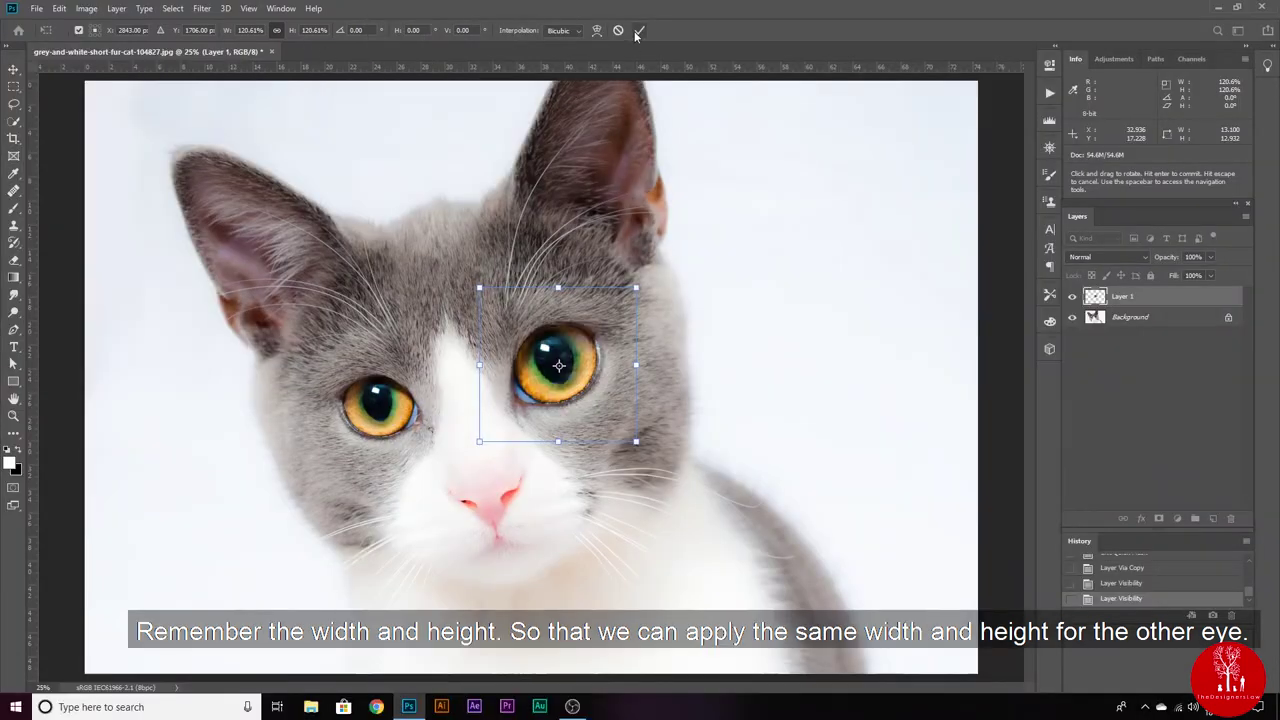
click(638, 31)
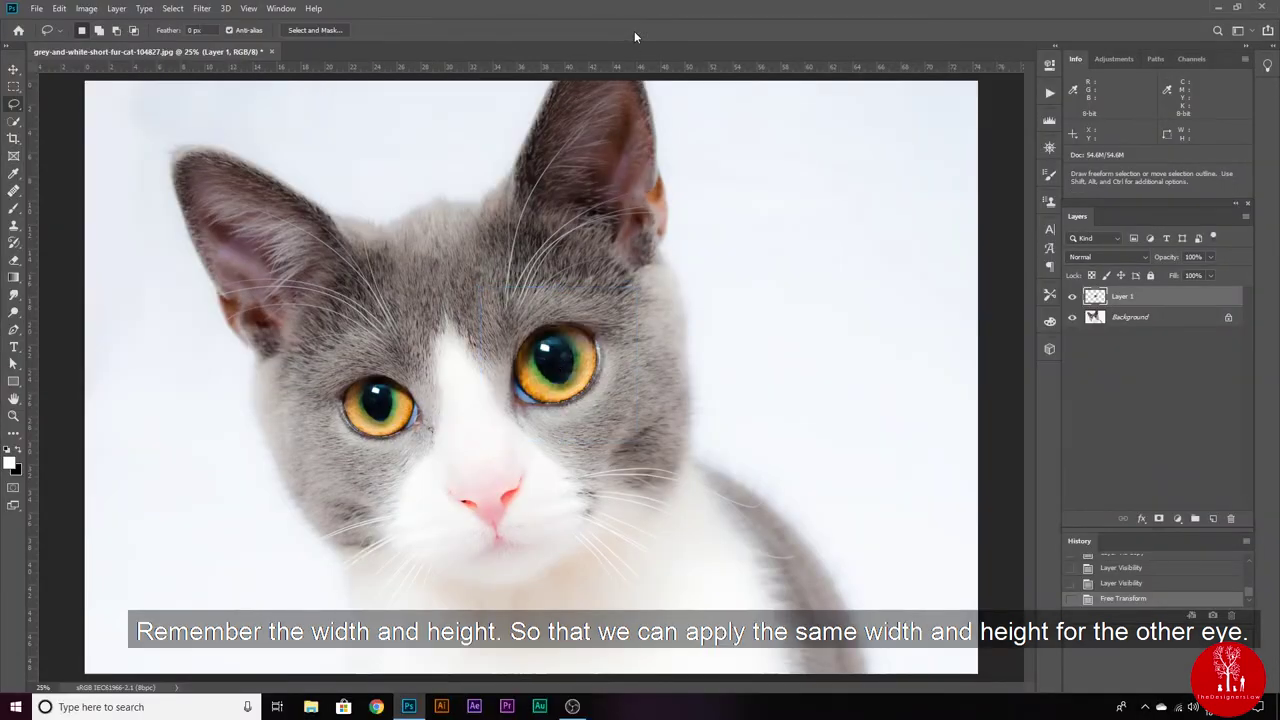
On the Background, select the left-side eye and feather it with a 36-pixel Gaussian Blur.
click(1092, 319)
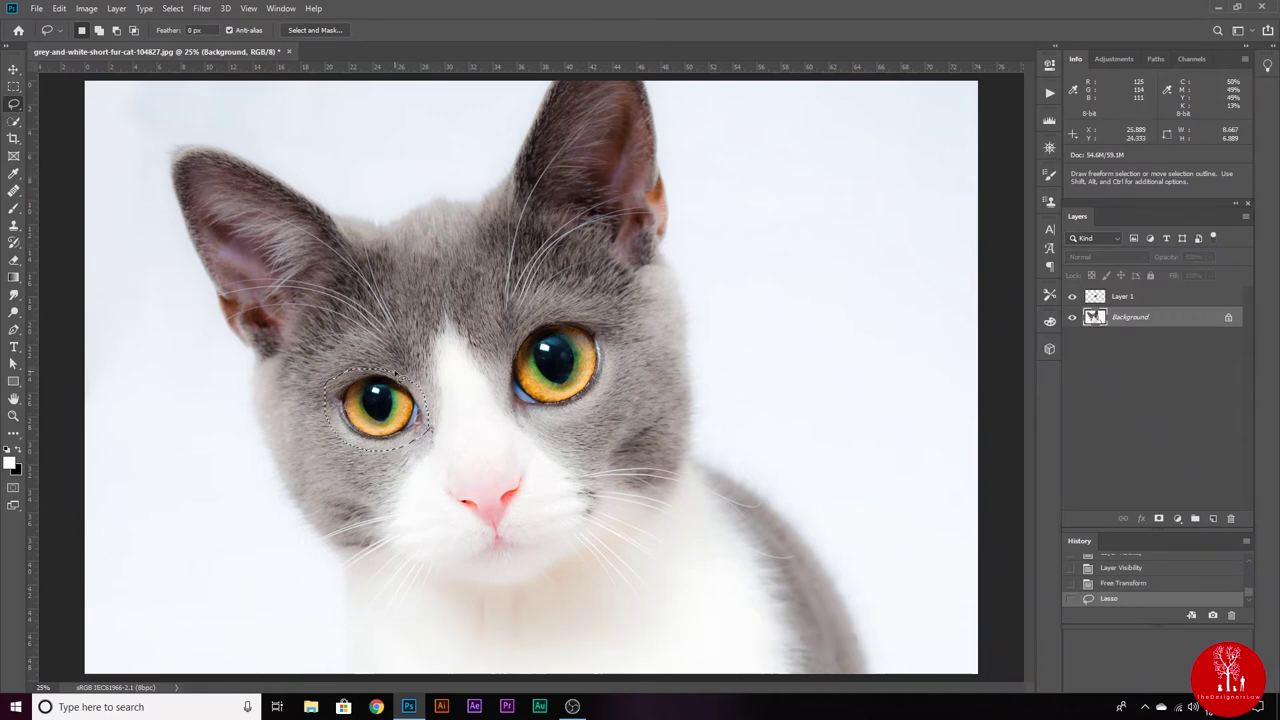
drag(429, 416, 390, 374)
key(q)
click(202, 8)
click(400, 210)
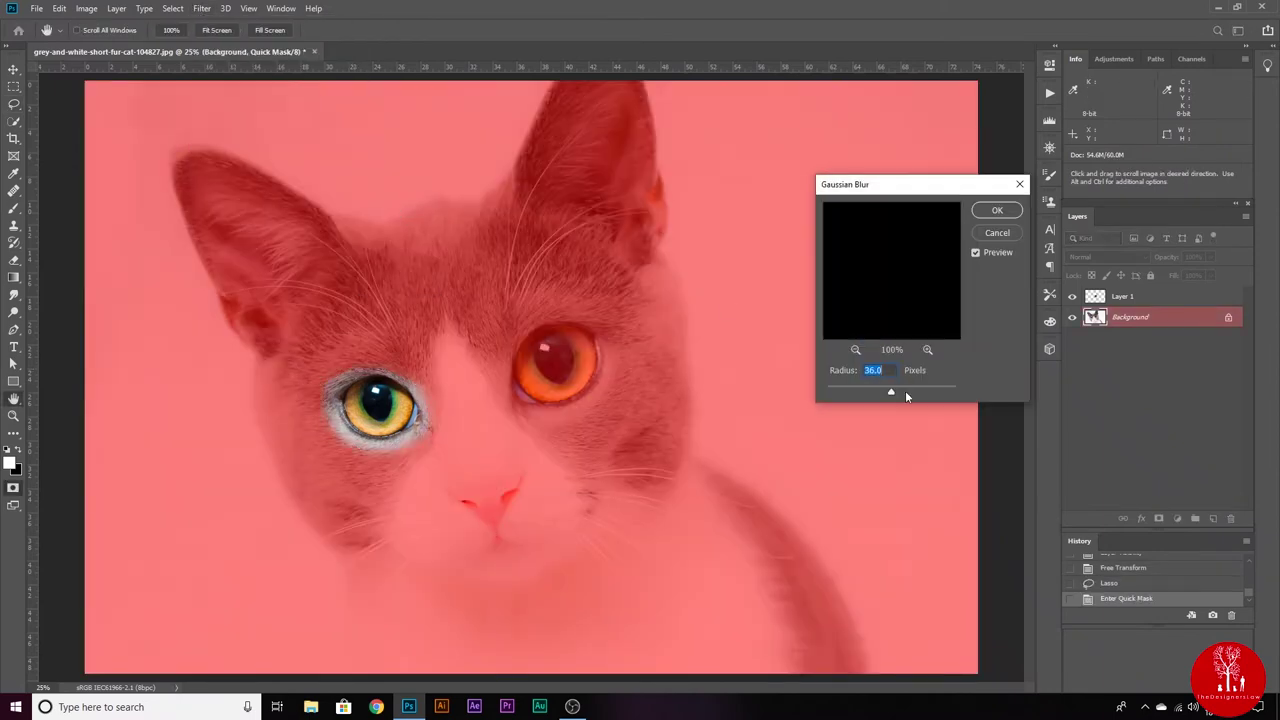
click(987, 212)
key(q)
Copy the left eye to Layer 2 and enlarge it to about 120.4%.
key(ctrl+j)
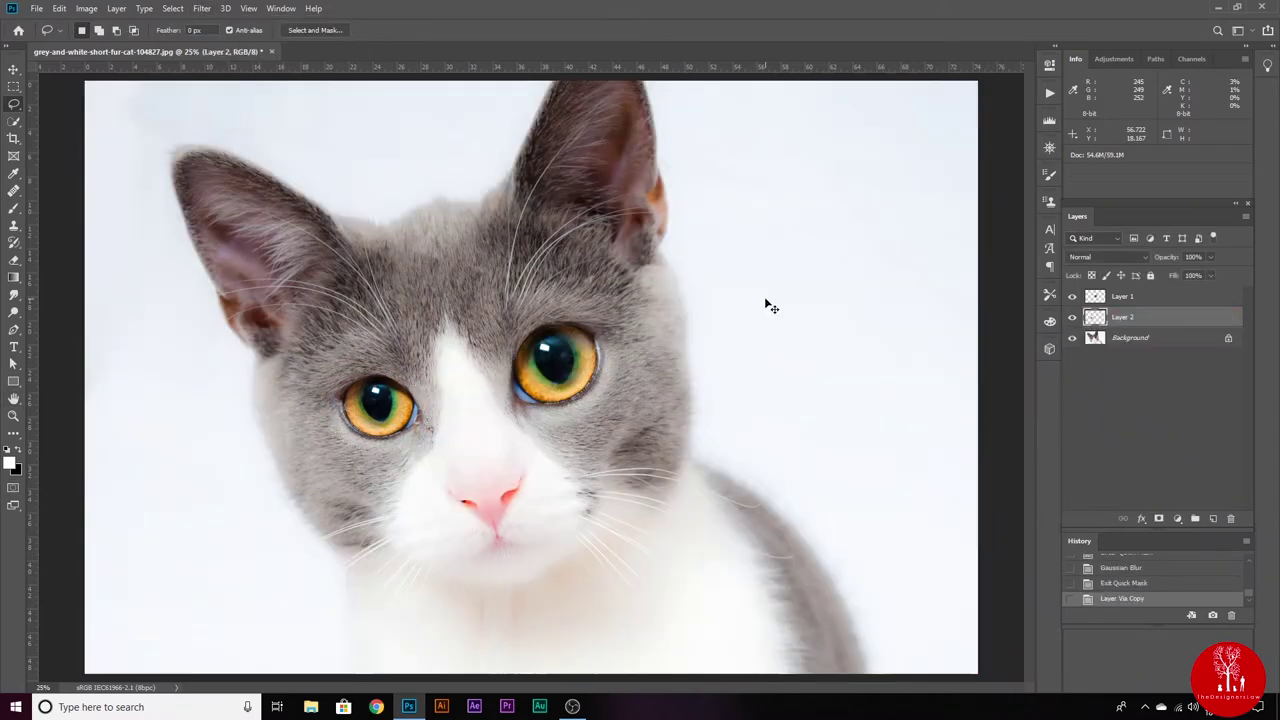
alt+click(1072, 317)
alt+click(1072, 317)
key(ctrl+t)
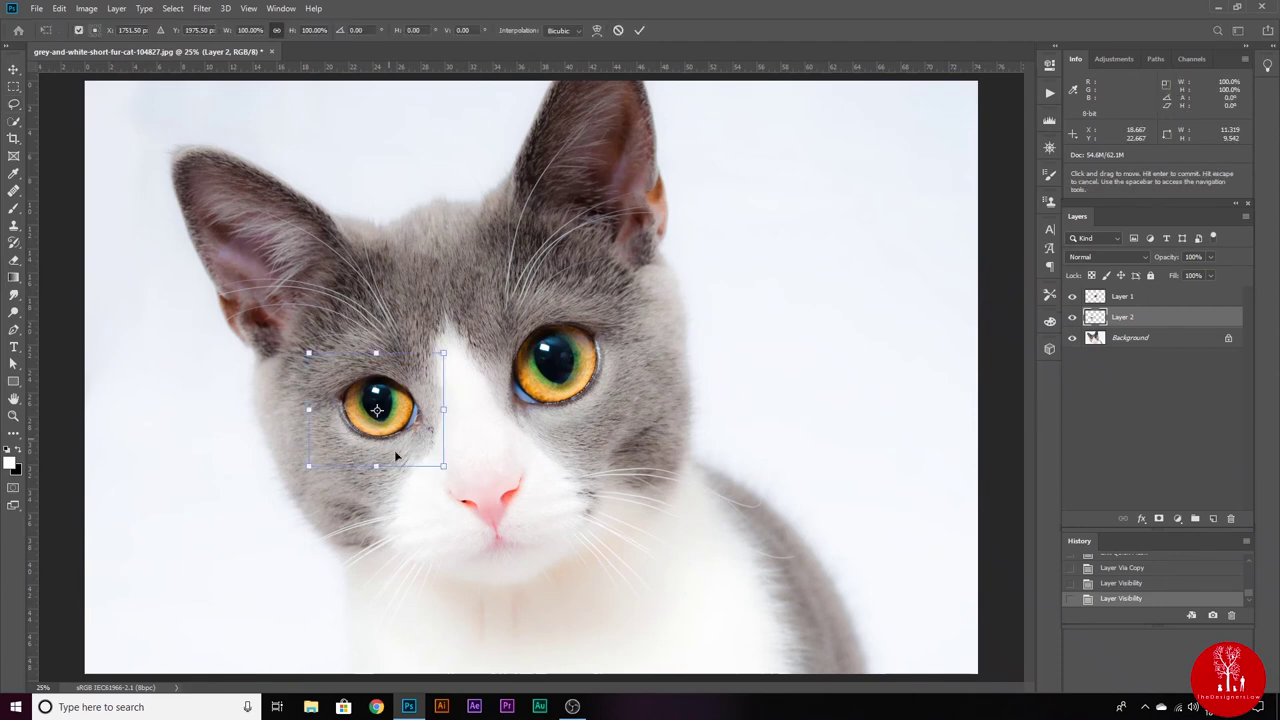
drag(443, 466, 456, 477)
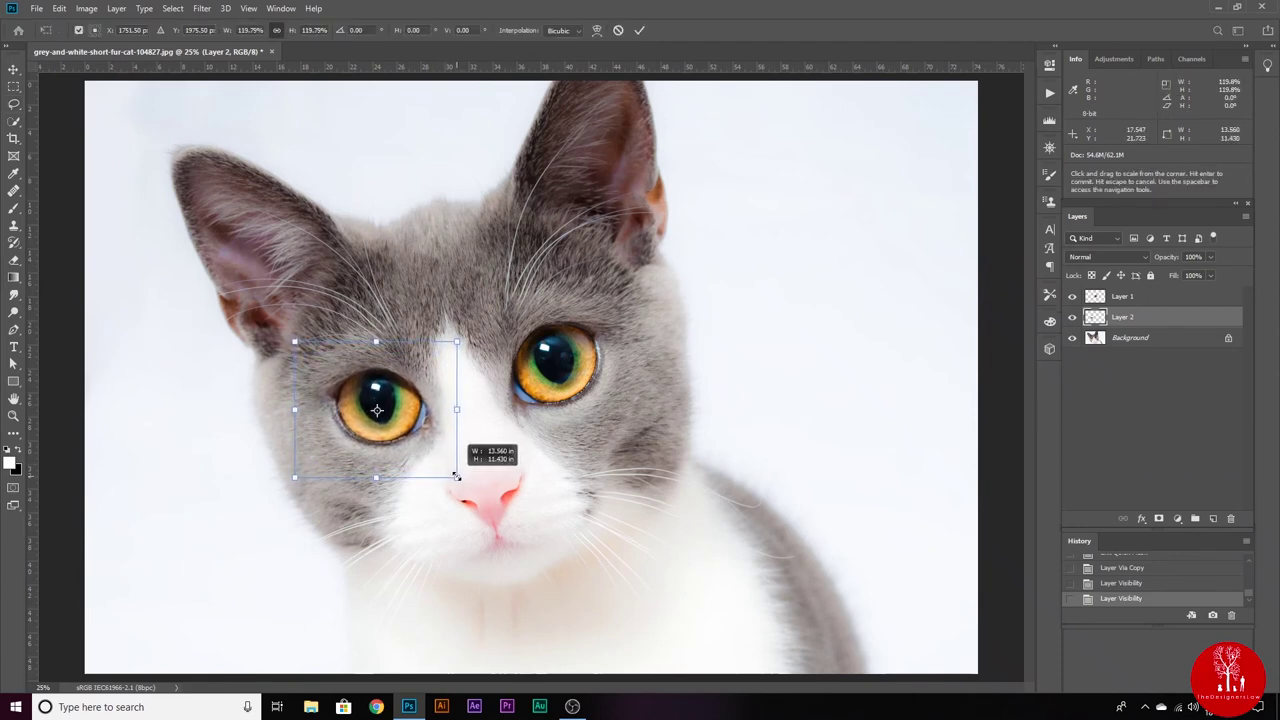
drag(456, 477, 457, 478)
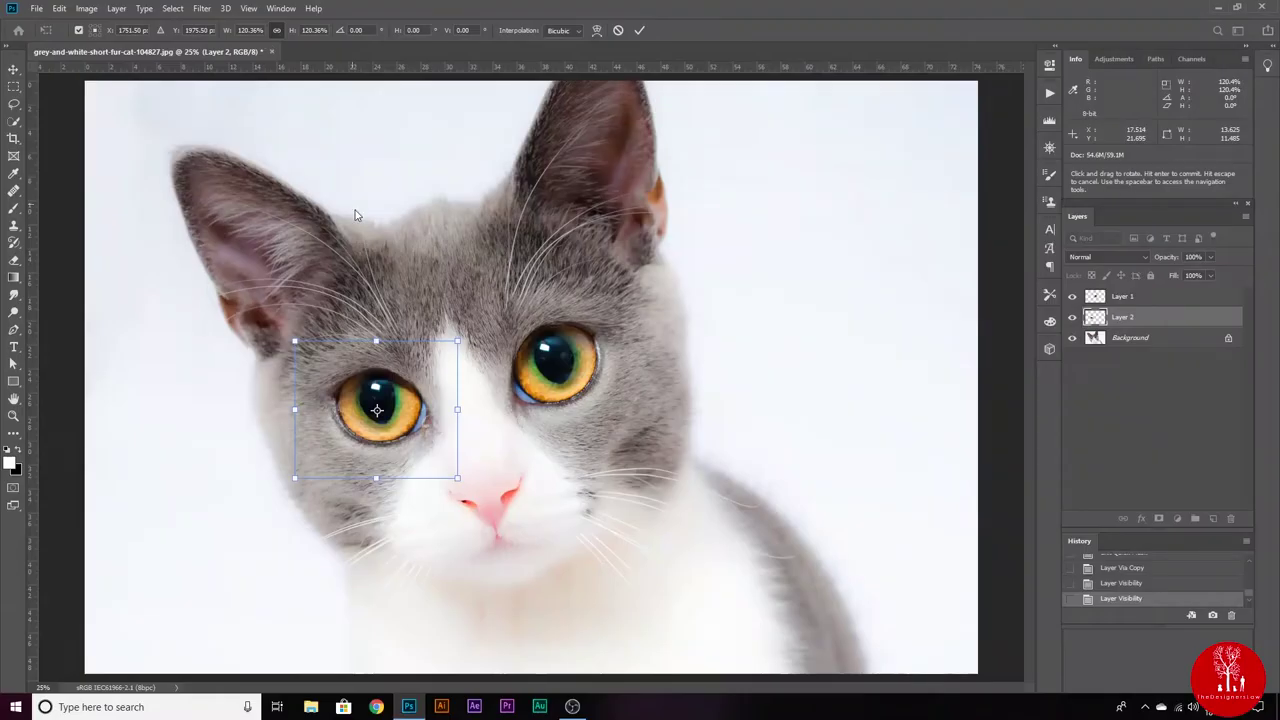
click(640, 30)
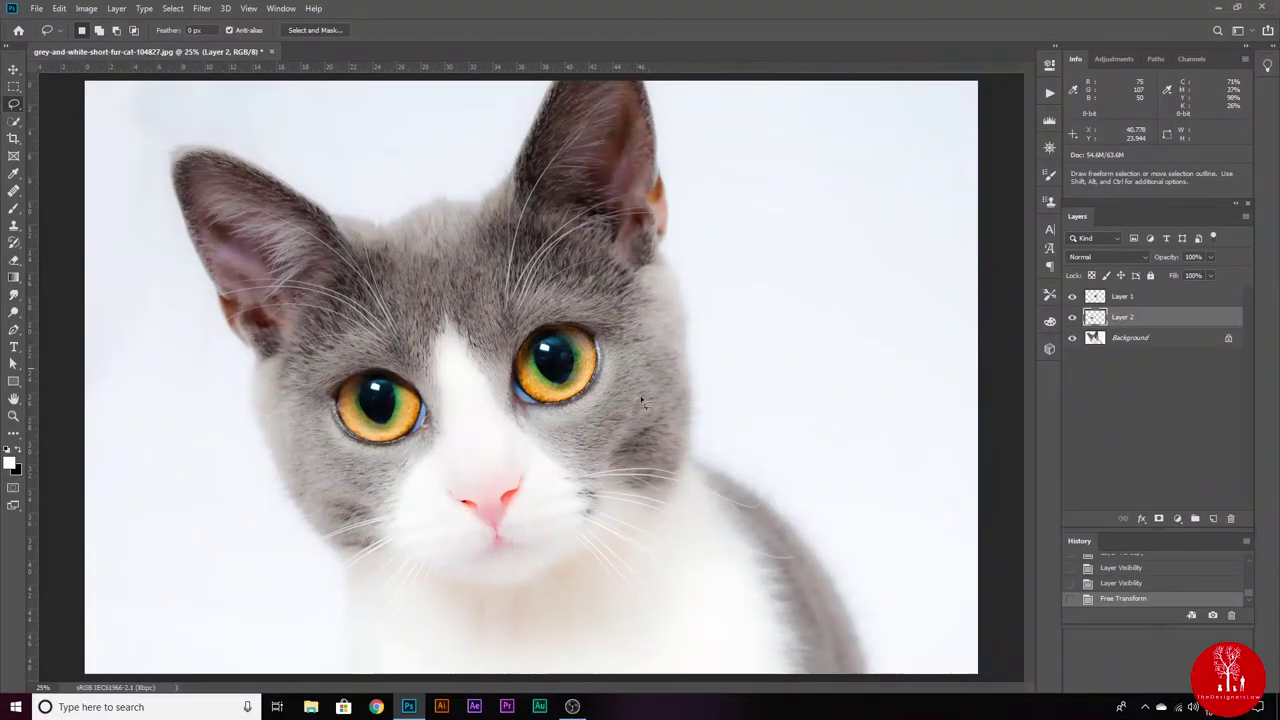
Lasso the right pupil on Layer 1, feather it with Gaussian Blur, and copy to Layer 3.
click(1073, 297)
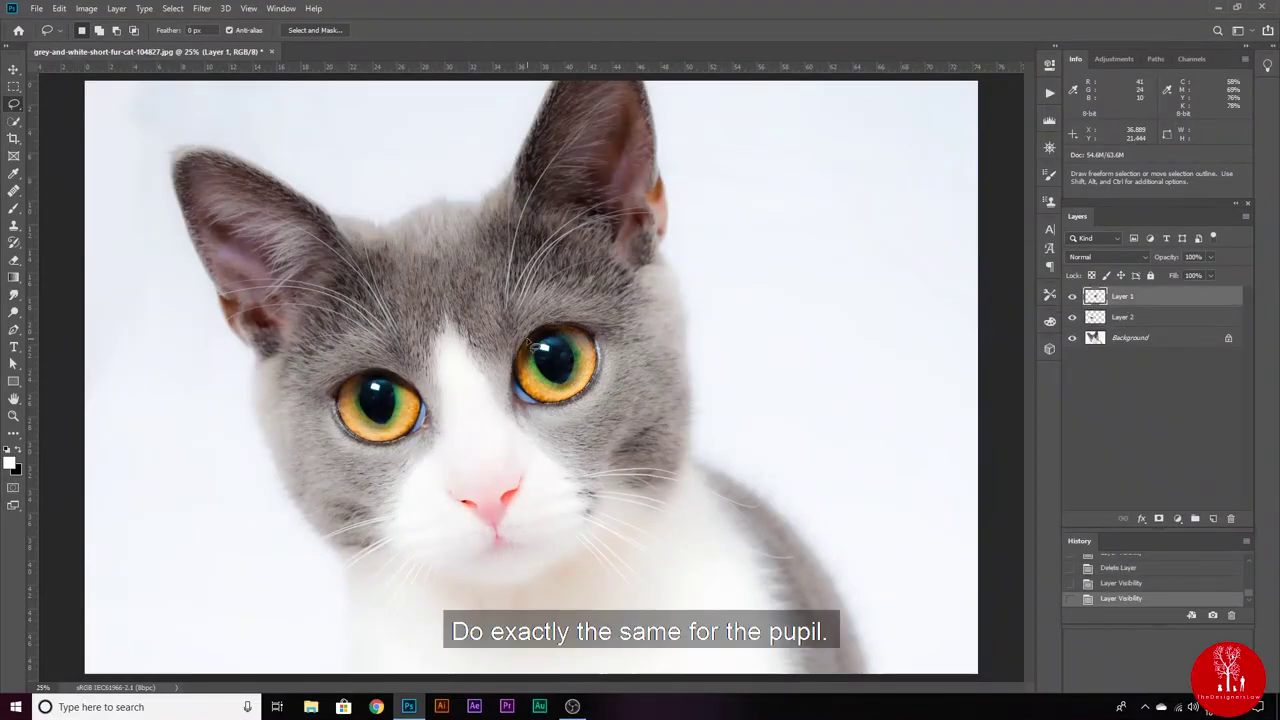
drag(531, 350, 565, 393)
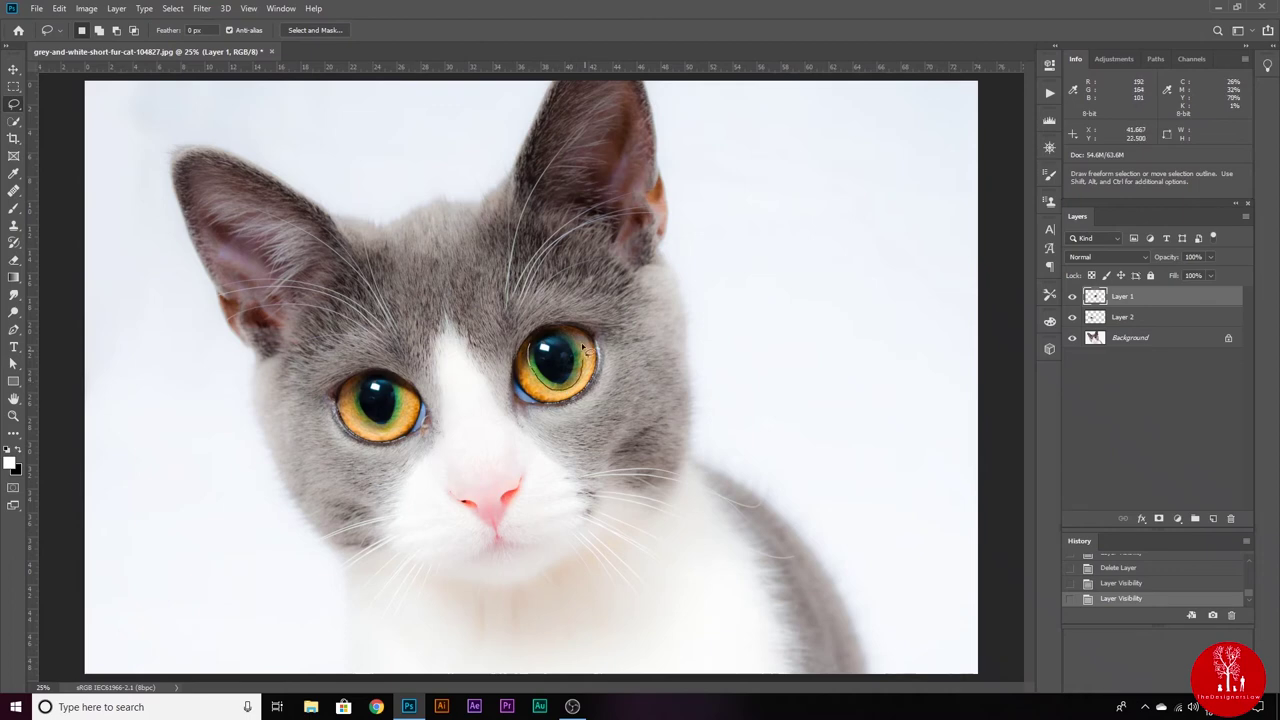
drag(583, 347, 615, 400)
key(q)
click(201, 8)
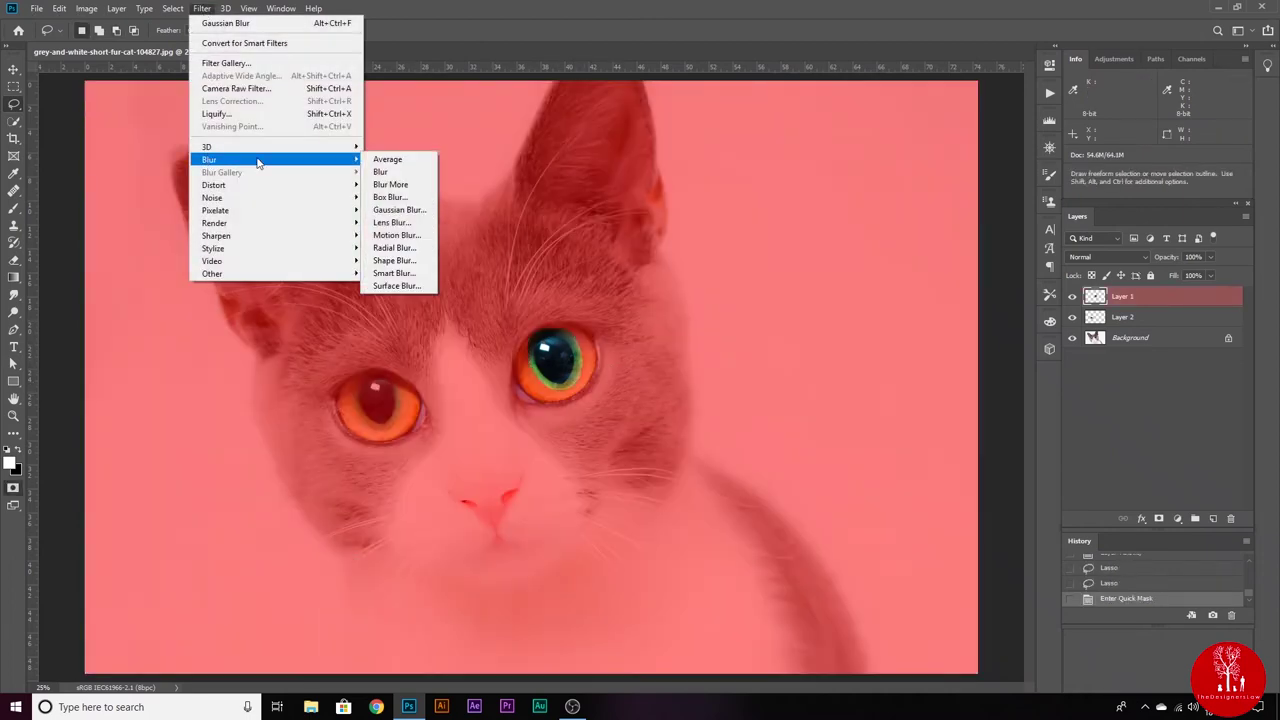
click(395, 211)
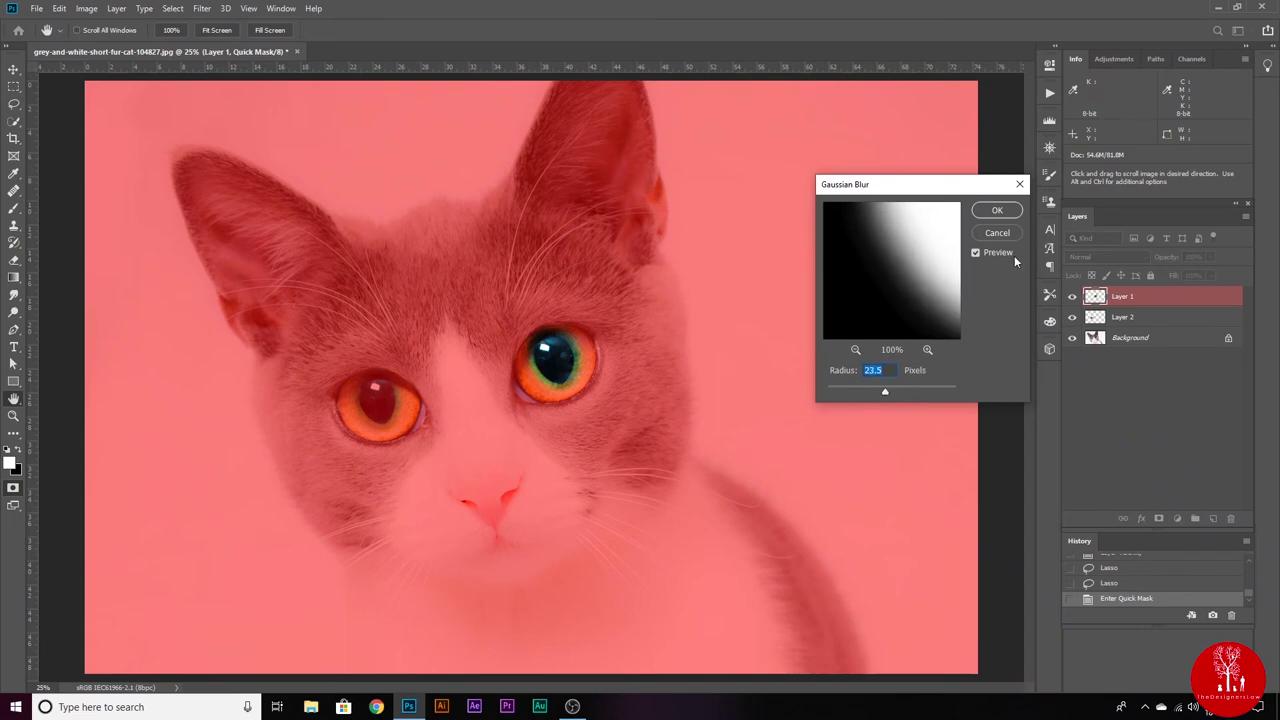
click(997, 210)
key(q)
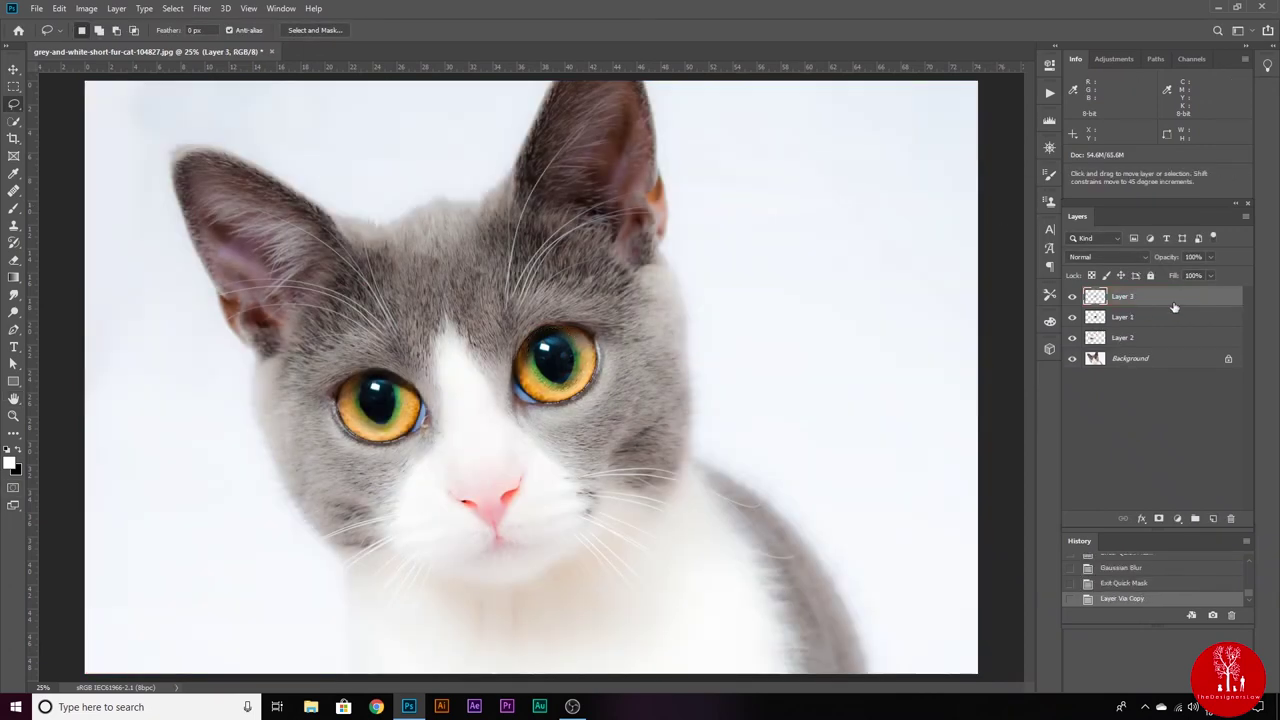
key(ctrl+j)
key(ctrl+t)
Scale the right pupil copy to about 140%, add a Layer 3 mask, and paint out excess in black.
drag(593, 399, 607, 414)
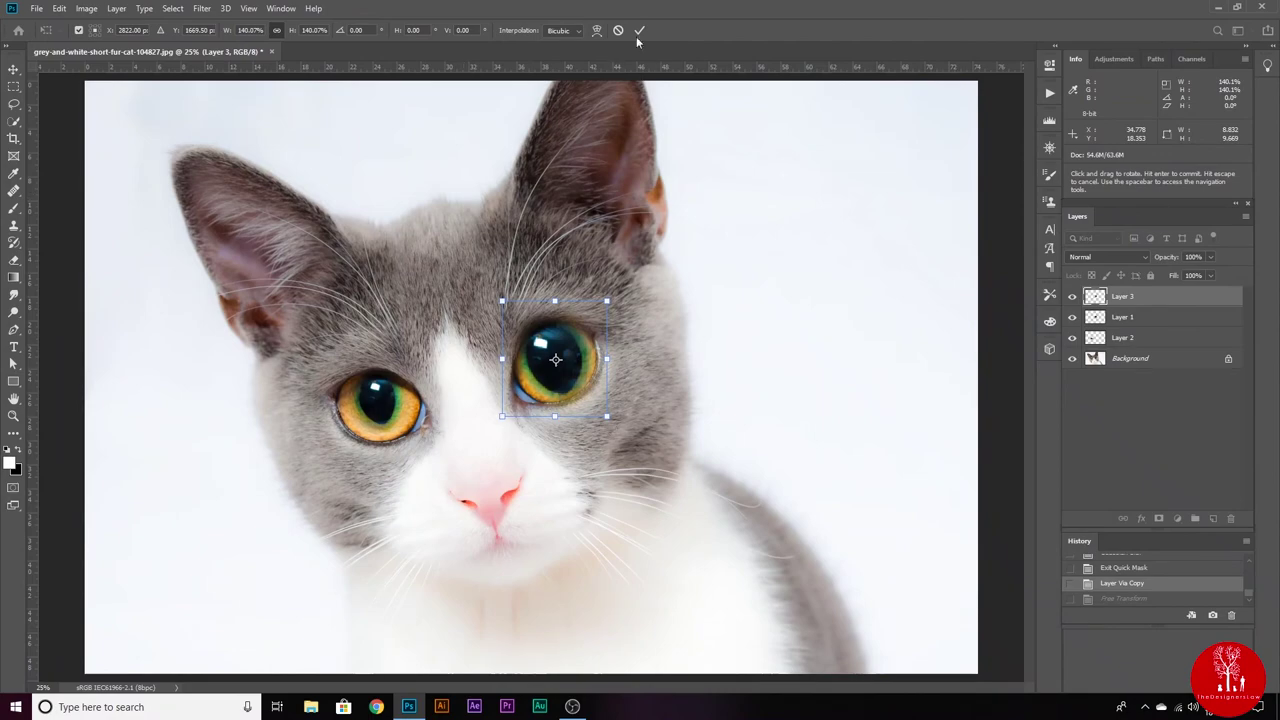
click(637, 33)
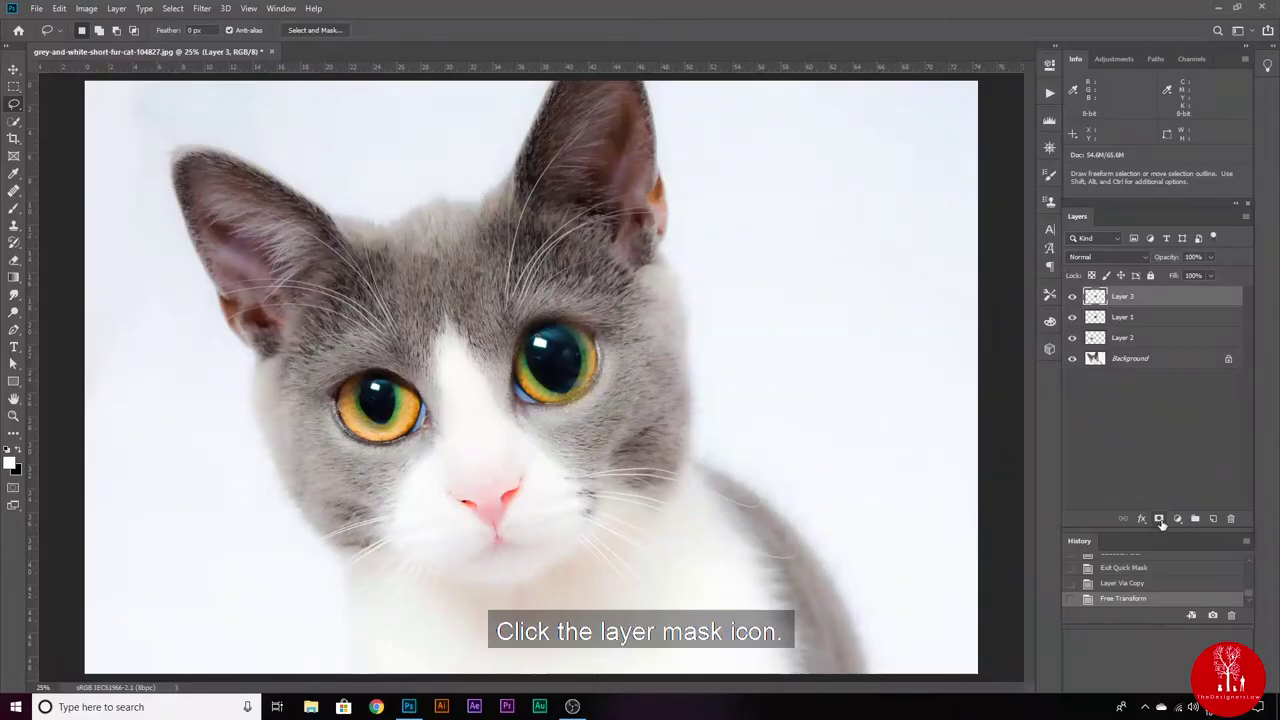
click(1159, 519)
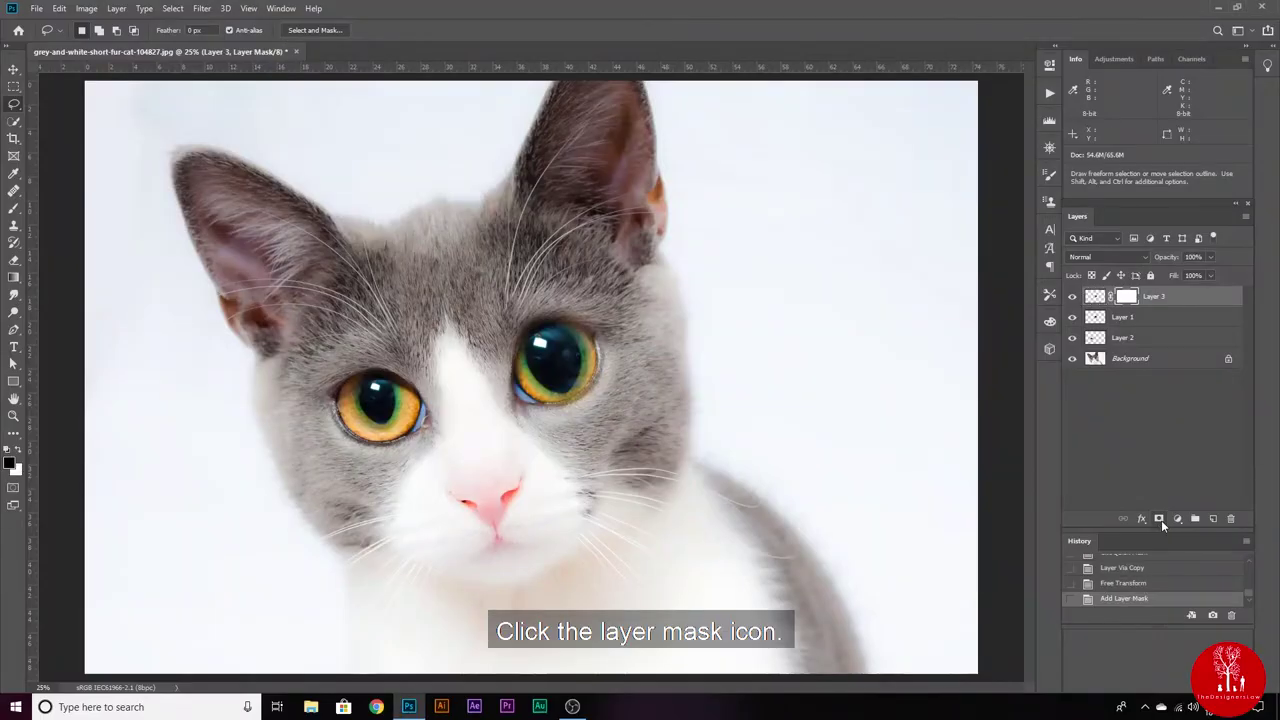
click(14, 209)
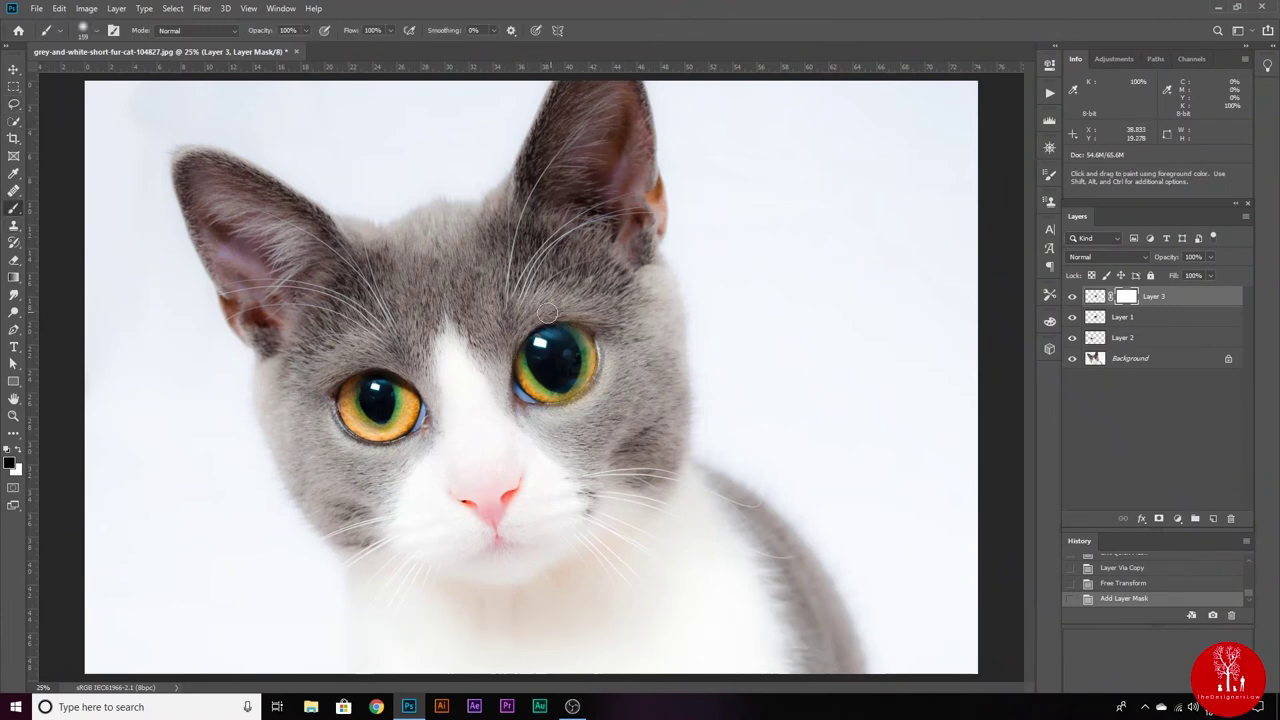
click(603, 383)
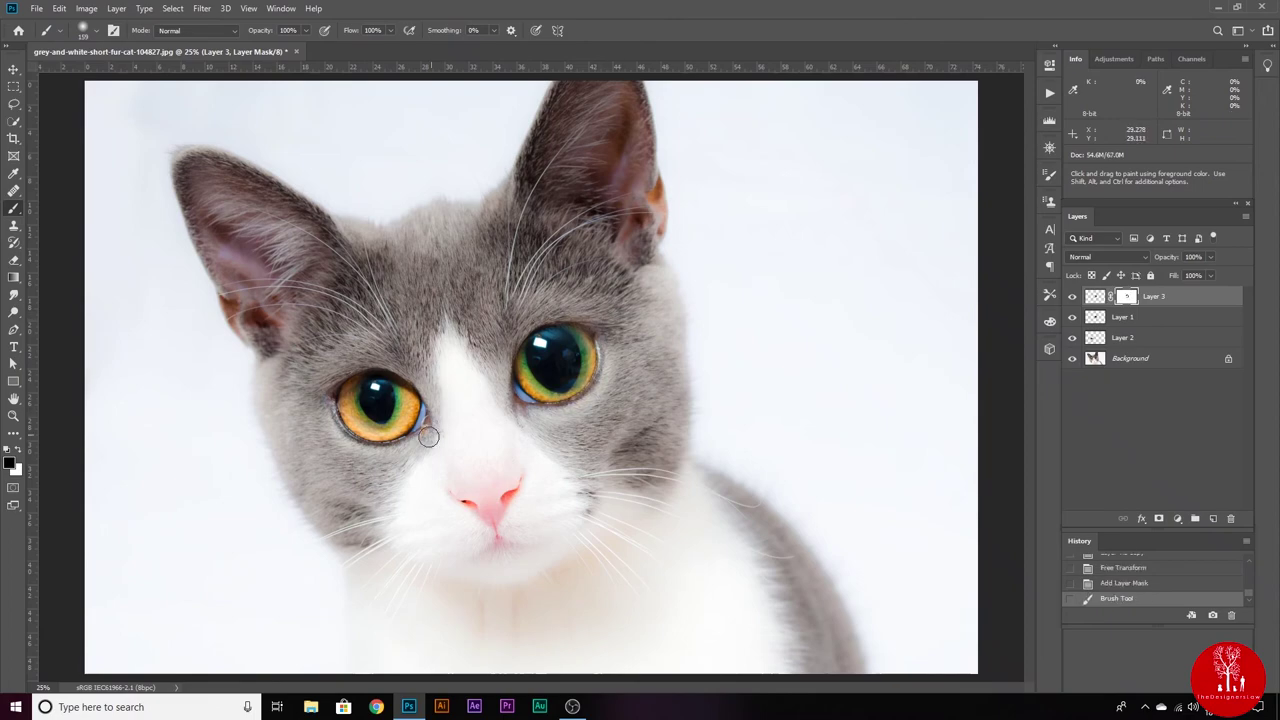
click(1072, 317)
click(1072, 317)
click(1072, 317)
click(1072, 317)
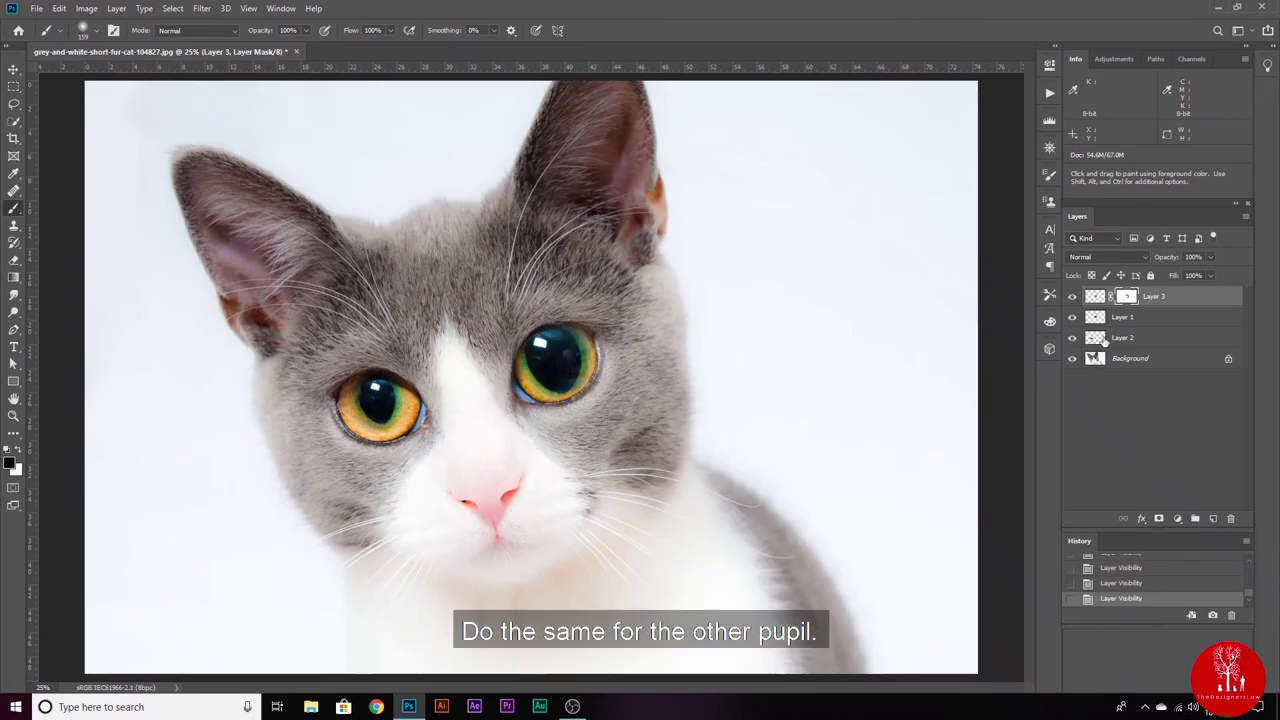
On Layer 2, lasso the left pupil and feather the selection with Gaussian Blur.
click(1122, 337)
key(l)
drag(357, 398, 385, 432)
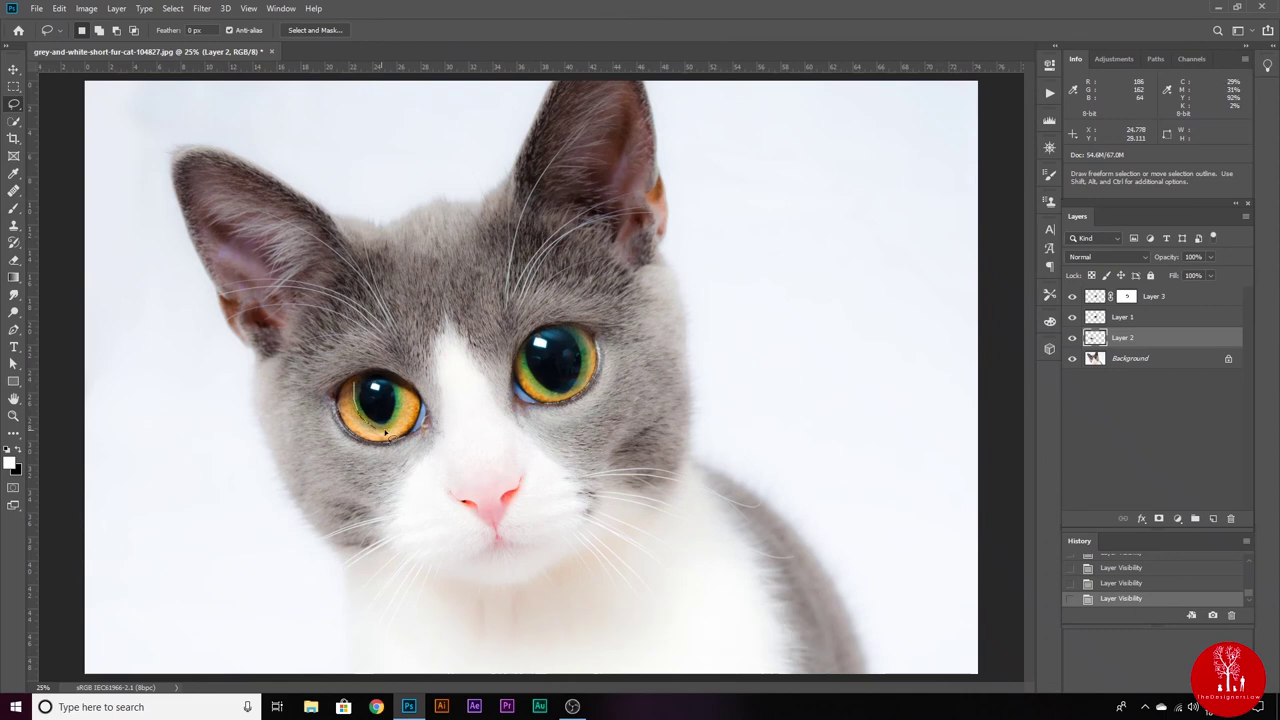
drag(366, 376, 357, 398)
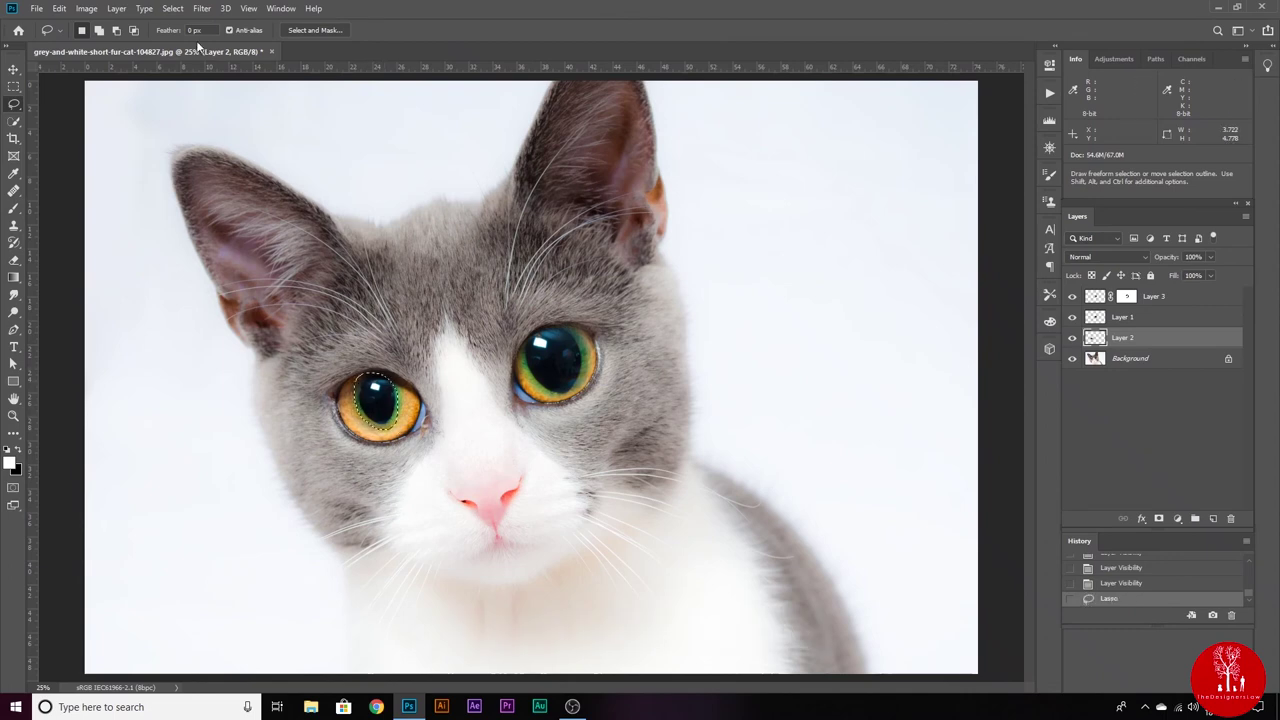
key(q)
click(202, 8)
click(398, 210)
click(994, 210)
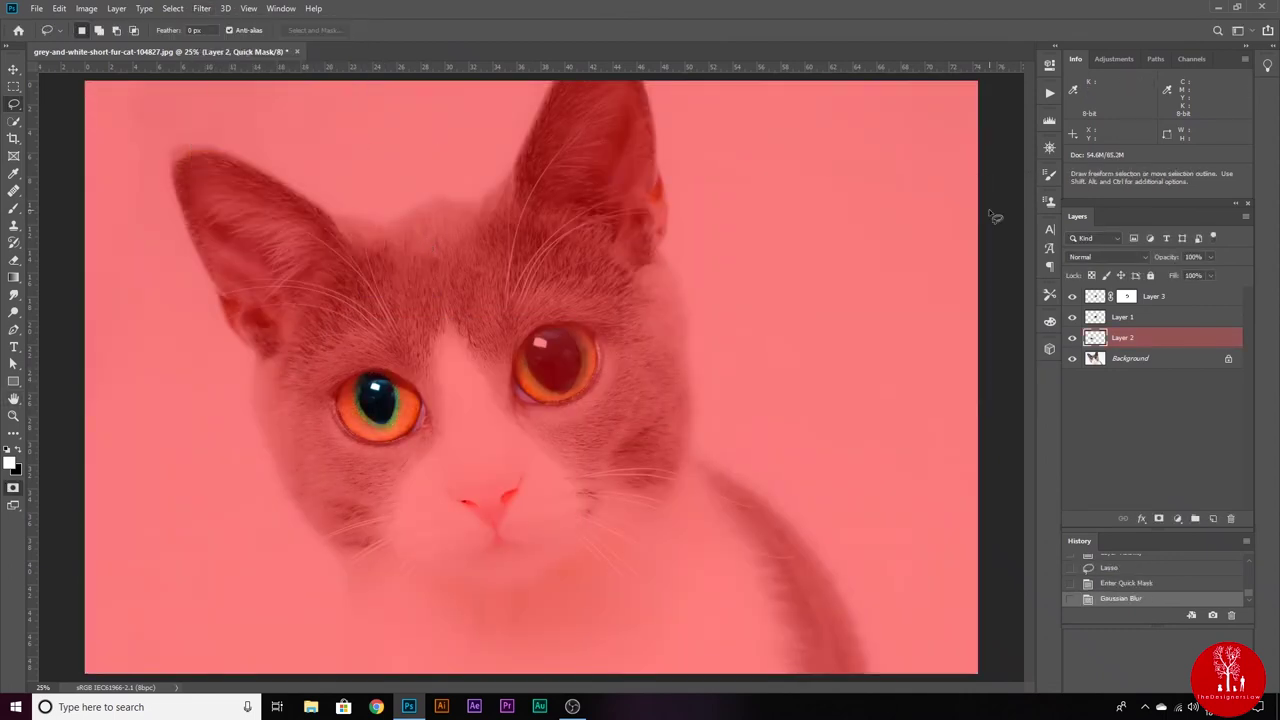
Copy the left pupil to Layer 4 and enlarge it to about 141%.
key(q)
key(ctrl+j)
click(1072, 337)
click(1072, 337)
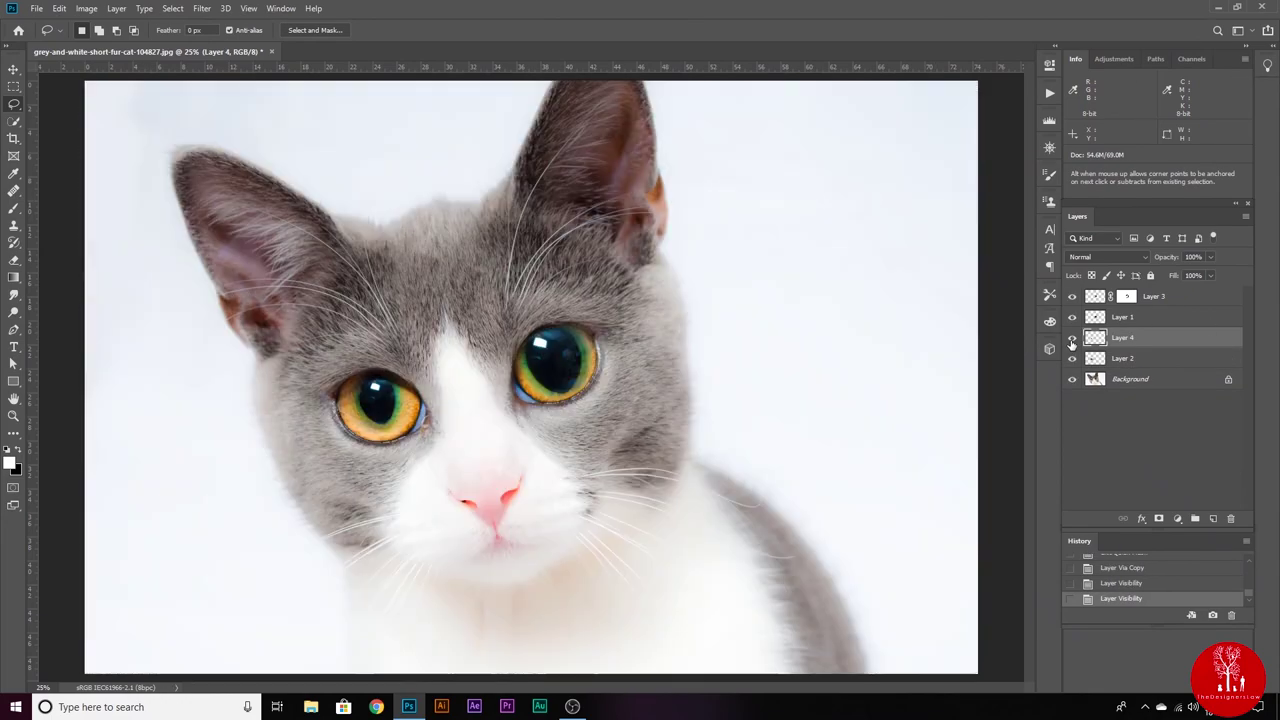
key(ctrl+t)
drag(406, 440, 420, 455)
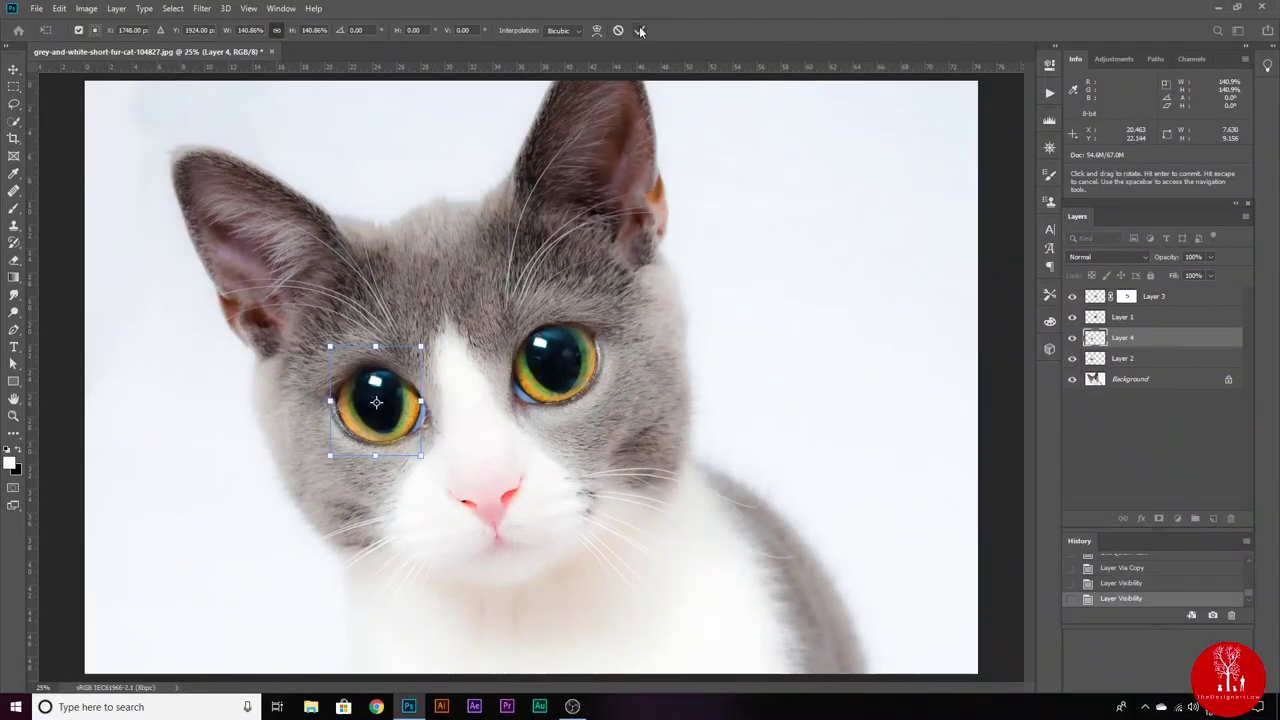
click(640, 31)
Add a mask to Layer 4 and brush out the stray pupil edges.
click(1159, 519)
key(b)
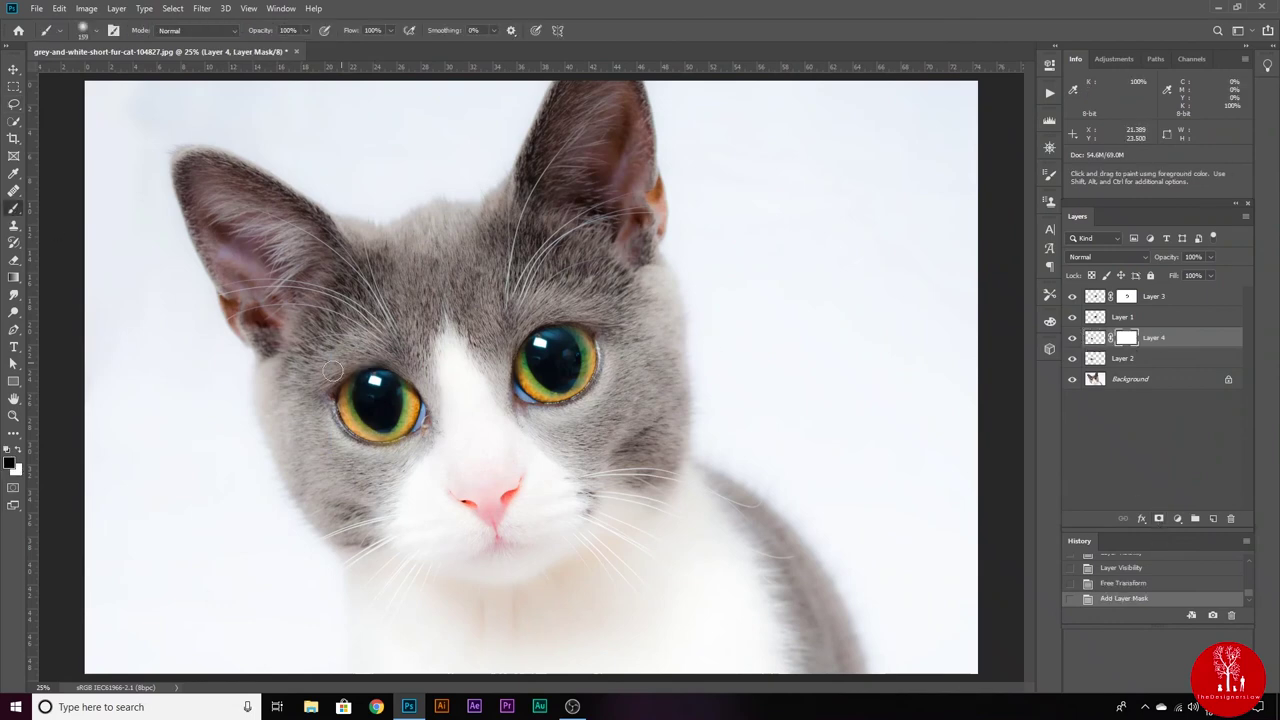
mouse_move(333, 371)
mouse_down()
mouse_move(385, 360)
mouse_move(434, 411)
mouse_move(386, 440)
mouse_move(320, 379)
mouse_up()
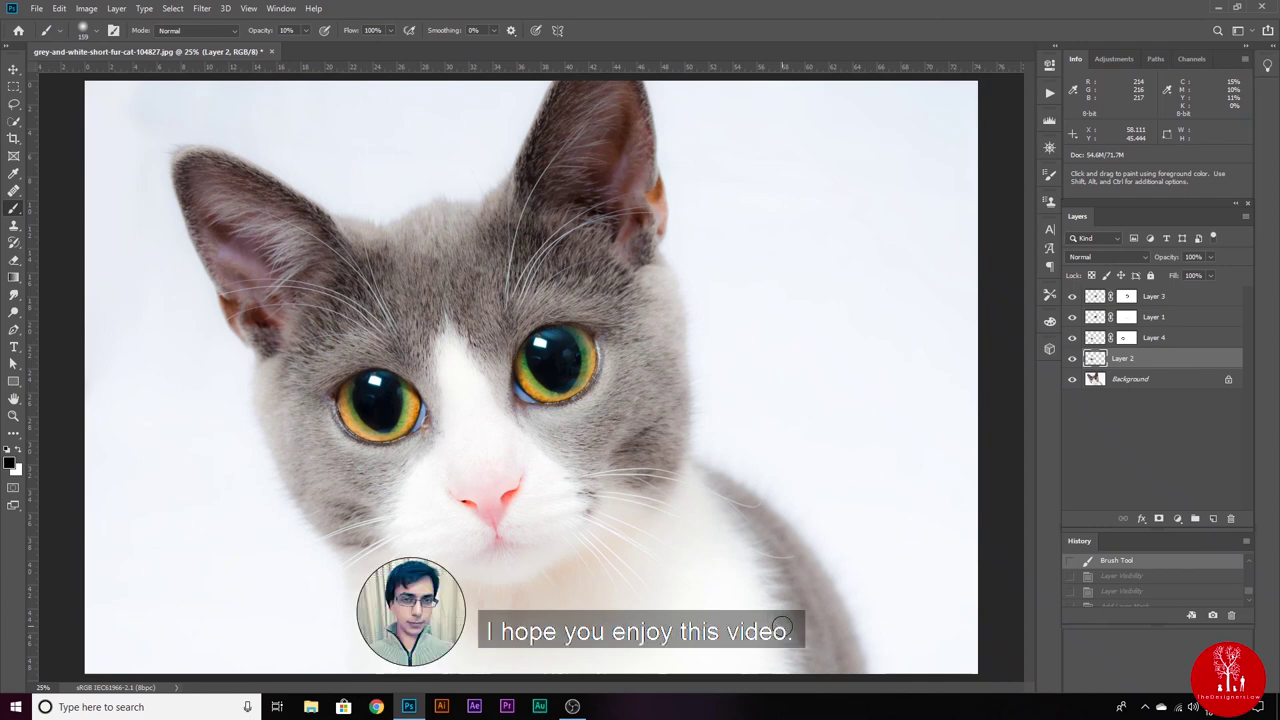
alt+click(1073, 380)
alt+click(1073, 380)
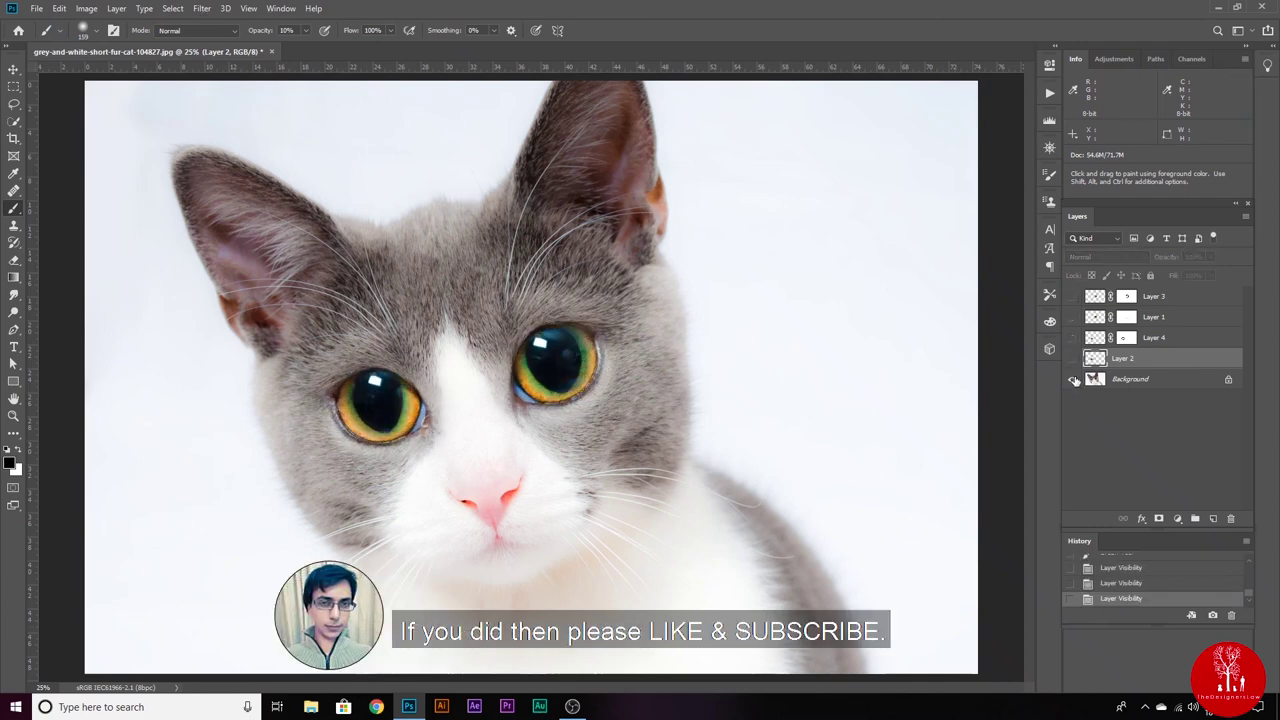
alt+click(1073, 380)
alt+click(1073, 380)
alt+click(1073, 380)
alt+click(1073, 380)
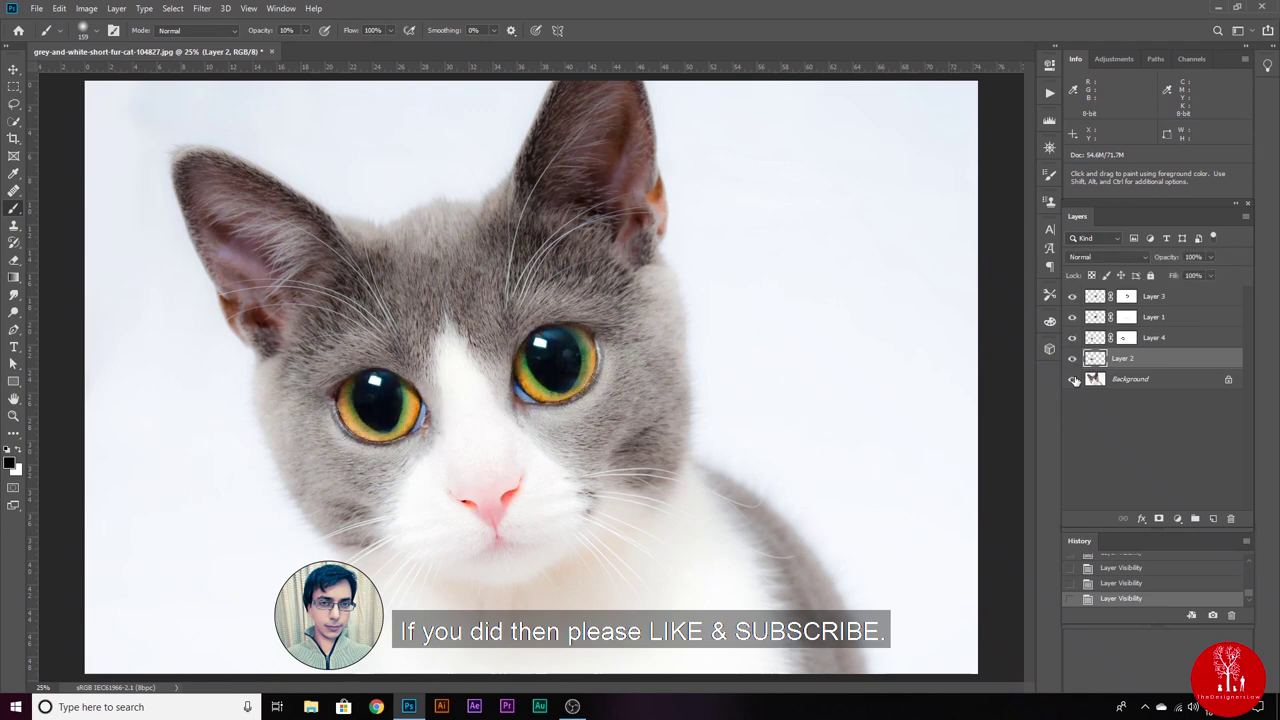
alt+click(1073, 380)
alt+click(1073, 380)
alt+click(1073, 380)
alt+click(1073, 380)
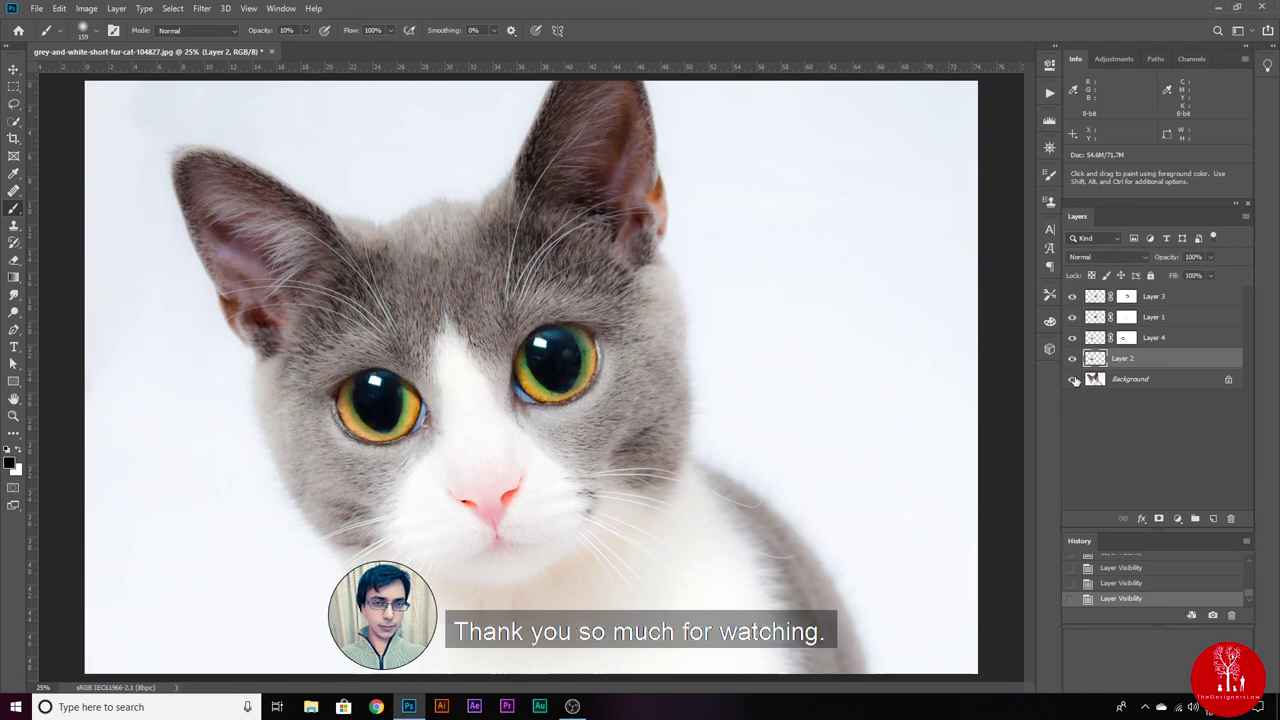
alt+click(1073, 380)
alt+click(1073, 380)
alt+click(1073, 380)
alt+click(1073, 380)
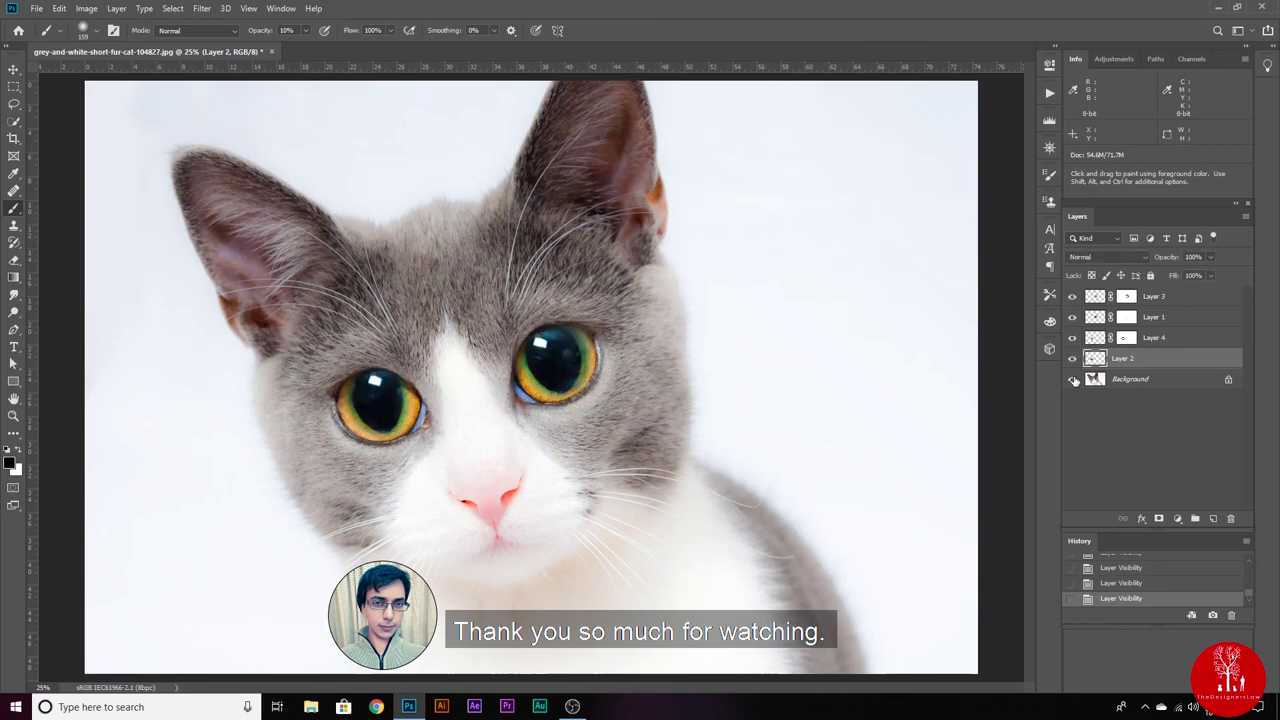